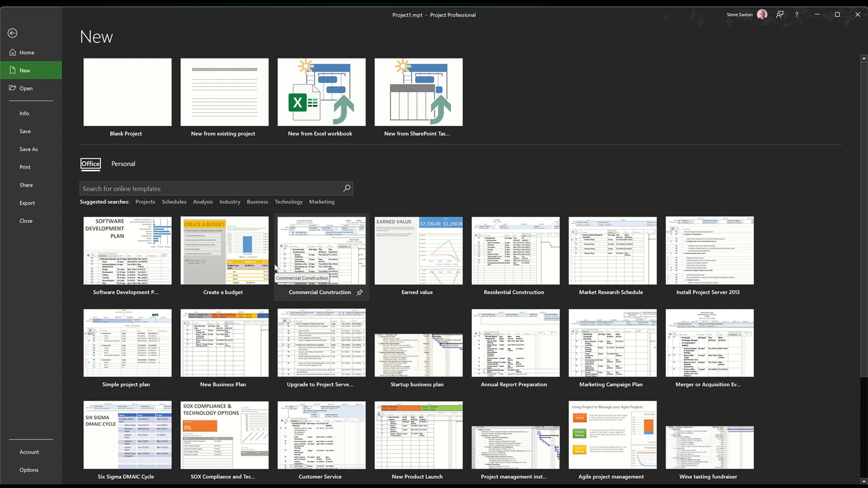
Create a blank project and set the font size of all timeline text to 14
{"action": "left_click", "coordinate": [148, 109]}
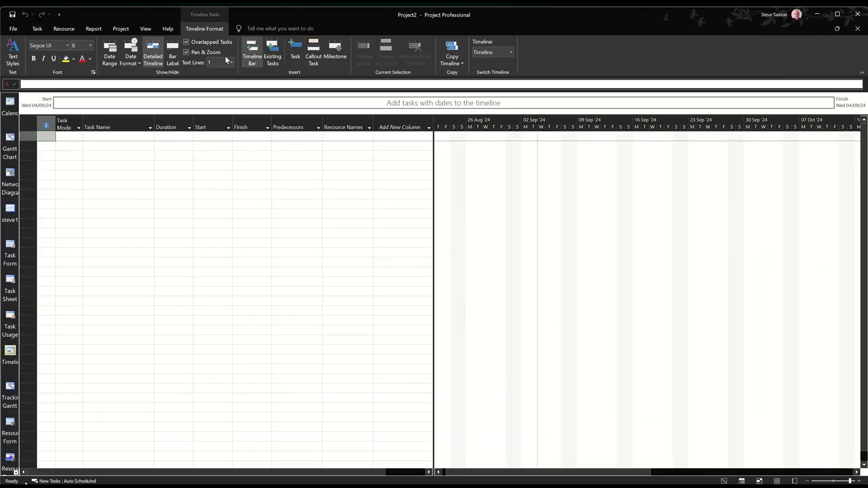
{"action": "left_click", "coordinate": [14, 51]}
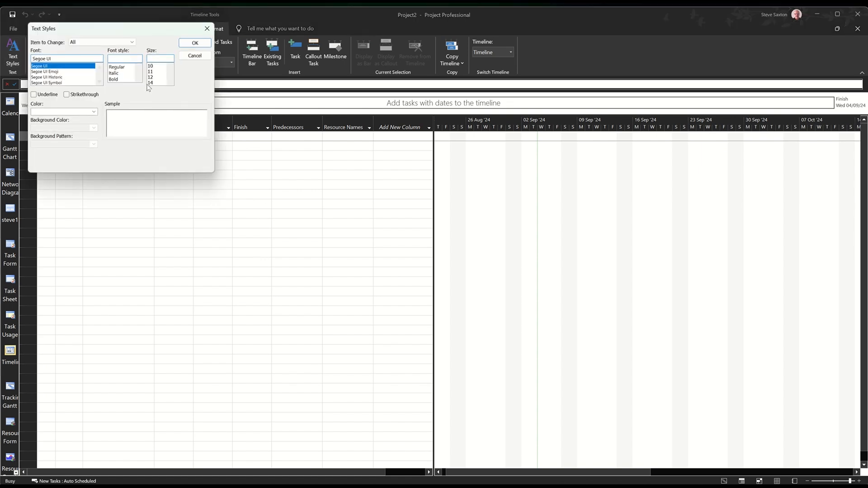
{"action": "left_click", "coordinate": [152, 82]}
{"action": "left_click", "coordinate": [194, 42]}
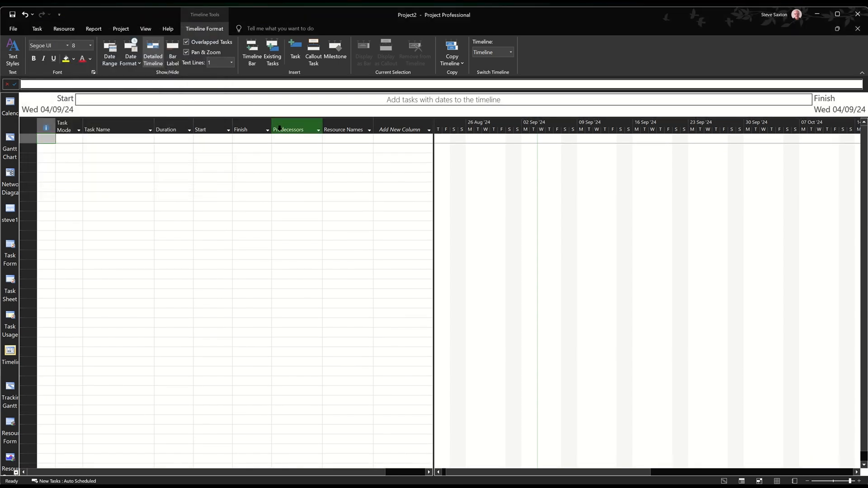
Increase the font size of all timeline text to the next size above 14
{"action": "left_click", "coordinate": [21, 54]}
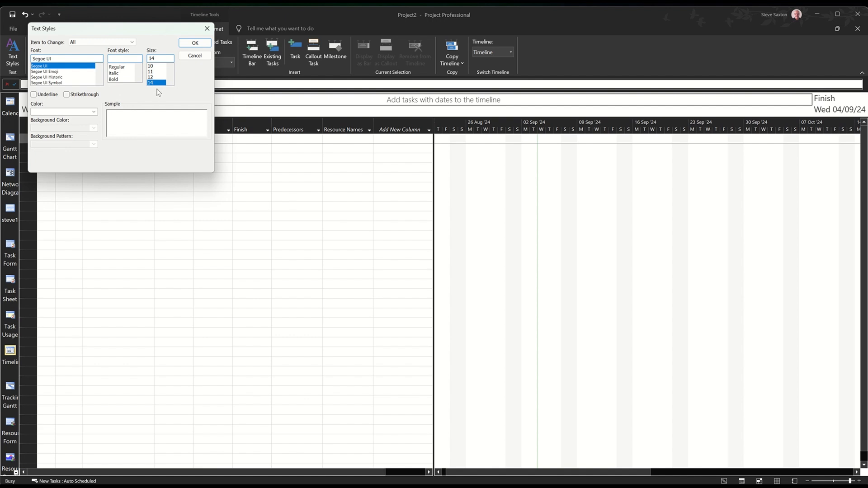
{"action": "left_click", "coordinate": [157, 85]}
{"action": "left_click", "coordinate": [194, 43]}
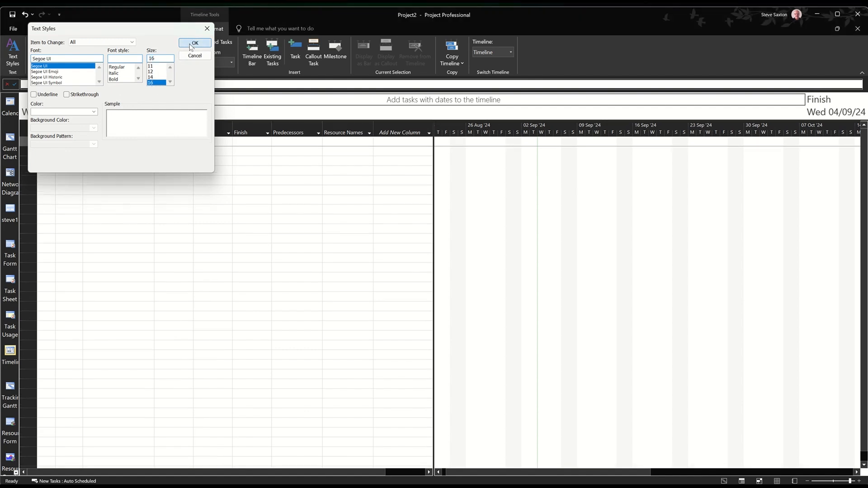
Hide the timeline pane above the Gantt chart
{"action": "left_click", "coordinate": [221, 158]}
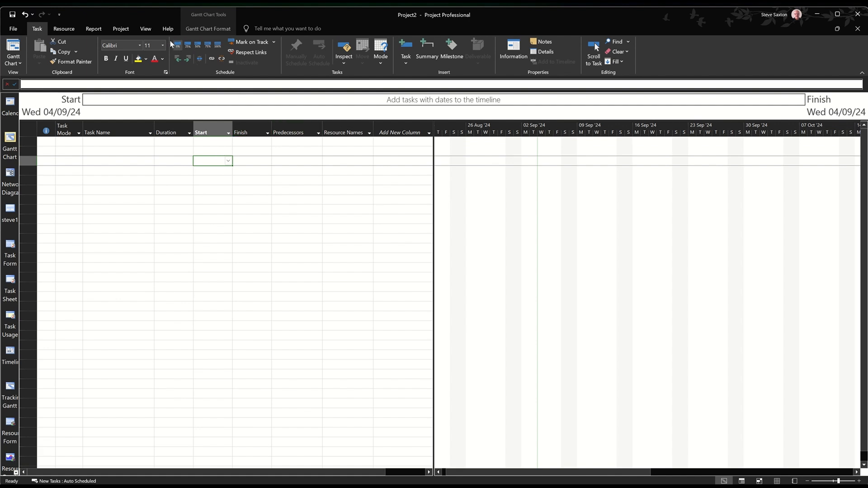
{"action": "left_click", "coordinate": [151, 33]}
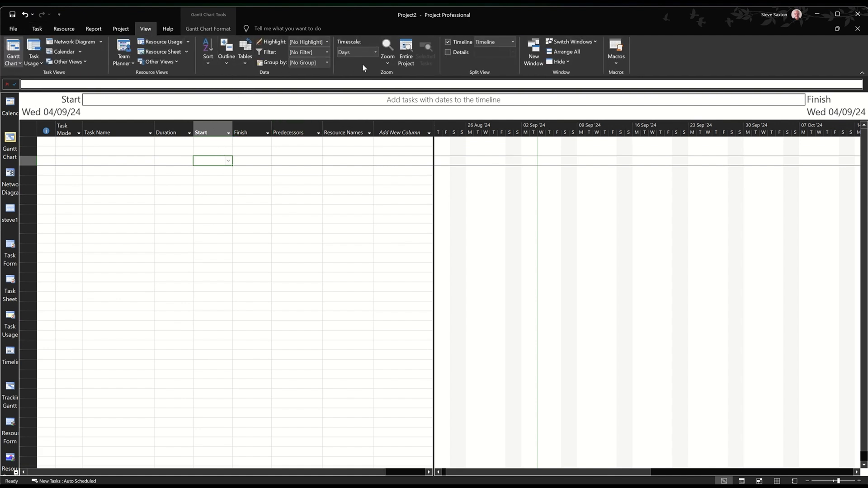
{"action": "left_click", "coordinate": [449, 44]}
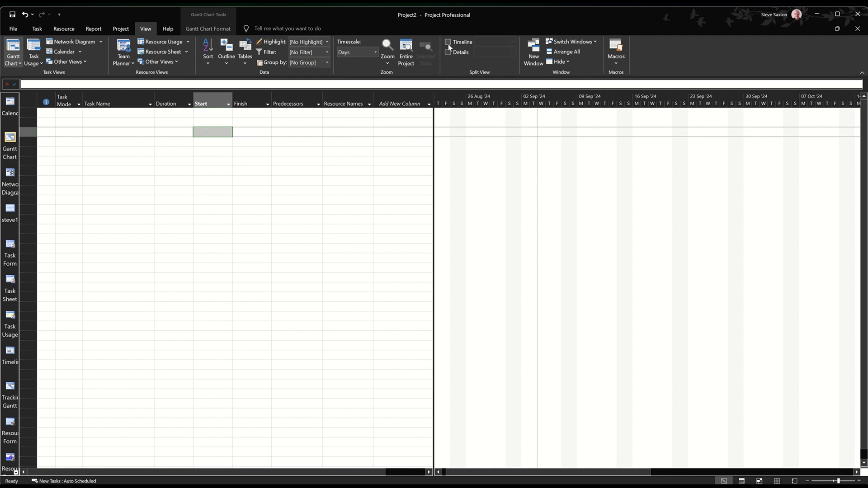
Enter the tasks Plan A, Phase 1, Phase 2, Phase 3 and Plan B in the first five rows
{"action": "left_click", "coordinate": [102, 114]}
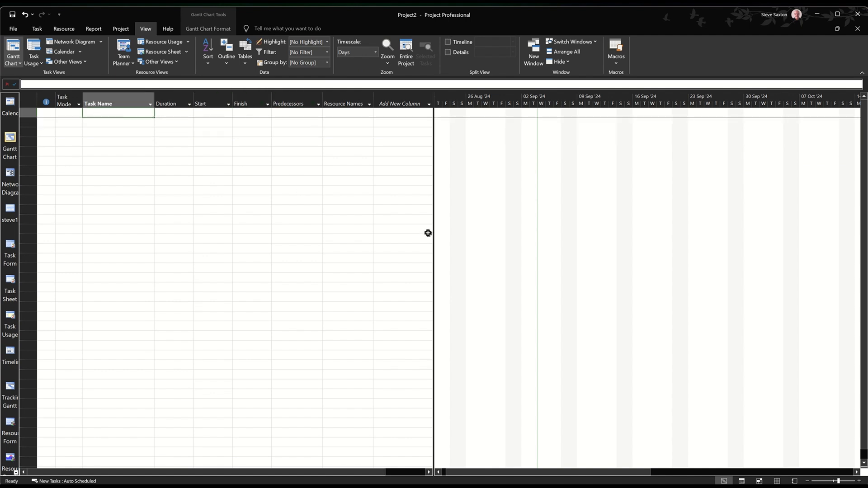
{"action": "type", "text": "Plan A"}
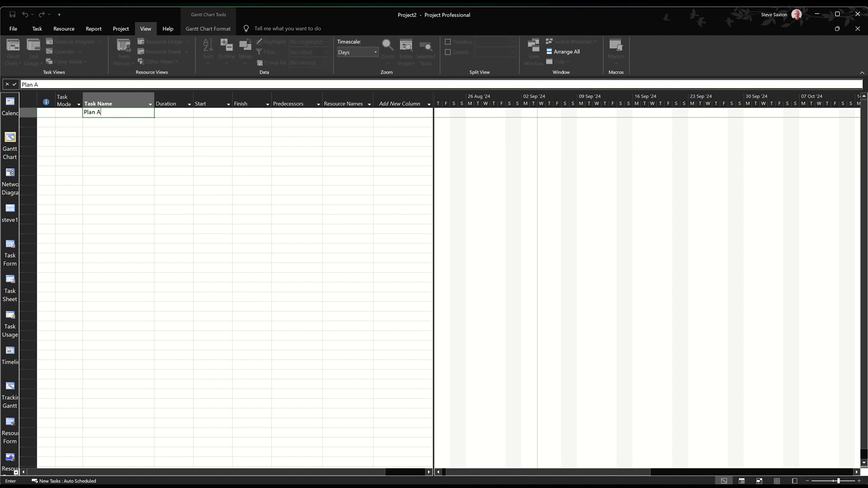
{"action": "key", "text": "Return"}
{"action": "type", "text": "Phase 1"}
{"action": "key", "text": "Return"}
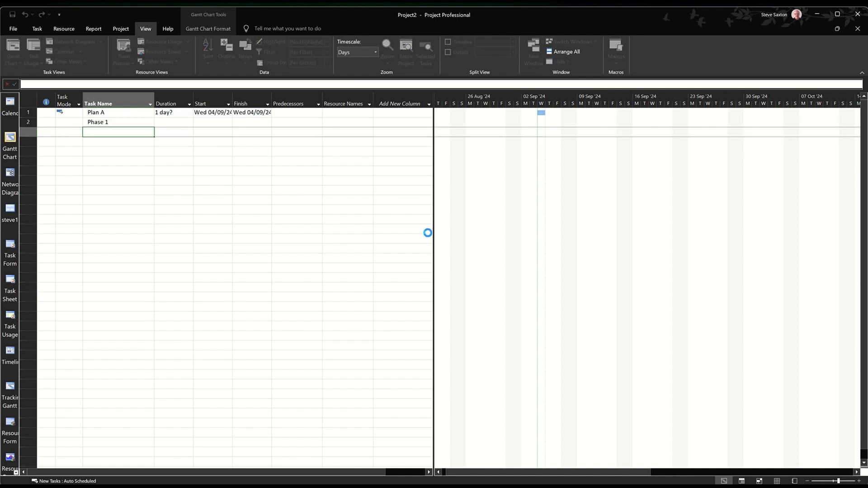
{"action": "type", "text": "Phase 2"}
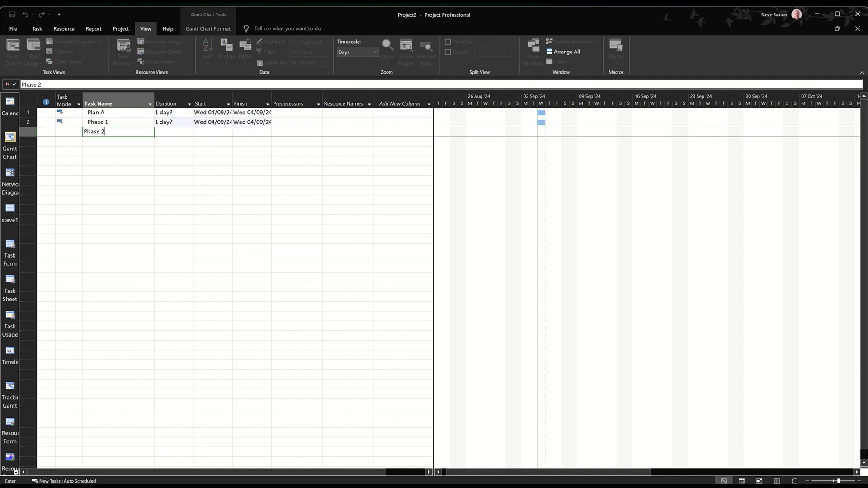
{"action": "key", "text": "Return"}
{"action": "type", "text": "Phase 3"}
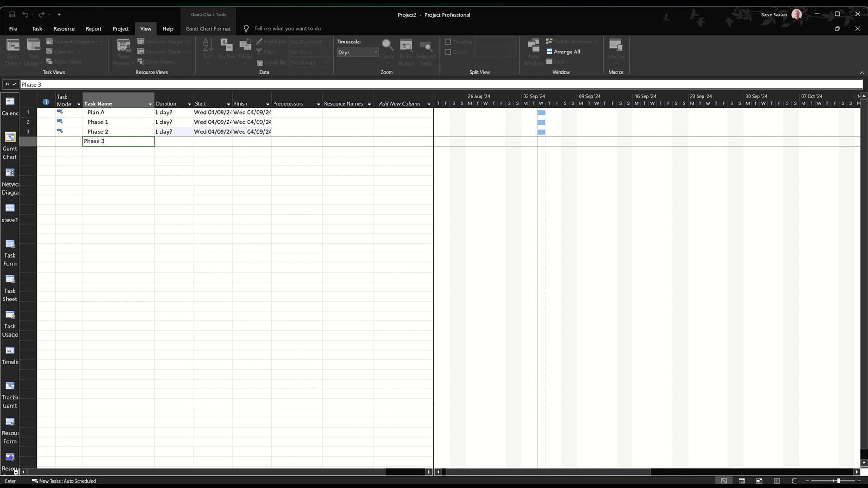
{"action": "key", "text": "Return"}
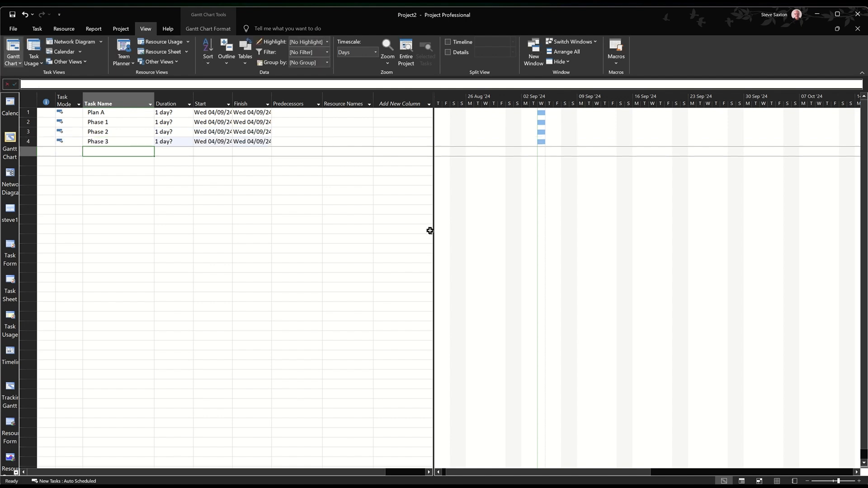
{"action": "type", "text": "Plan B"}
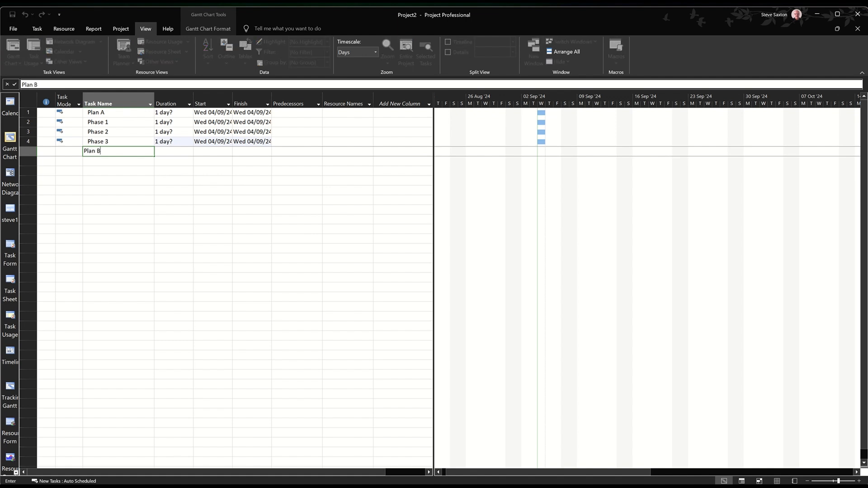
{"action": "key", "text": "Return"}
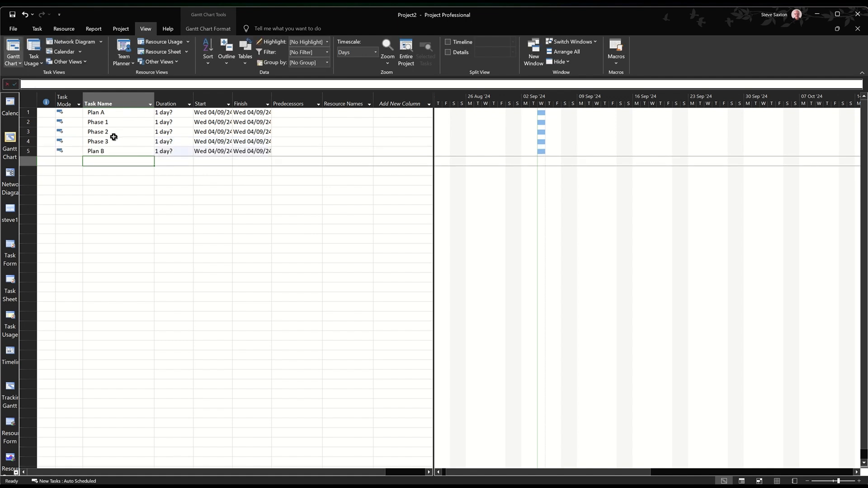
Copy the Phase 1, Phase 2 and Phase 3 tasks into the rows below Plan B
{"action": "left_click_drag", "start_coordinate": [28, 122], "coordinate": [31, 139]}
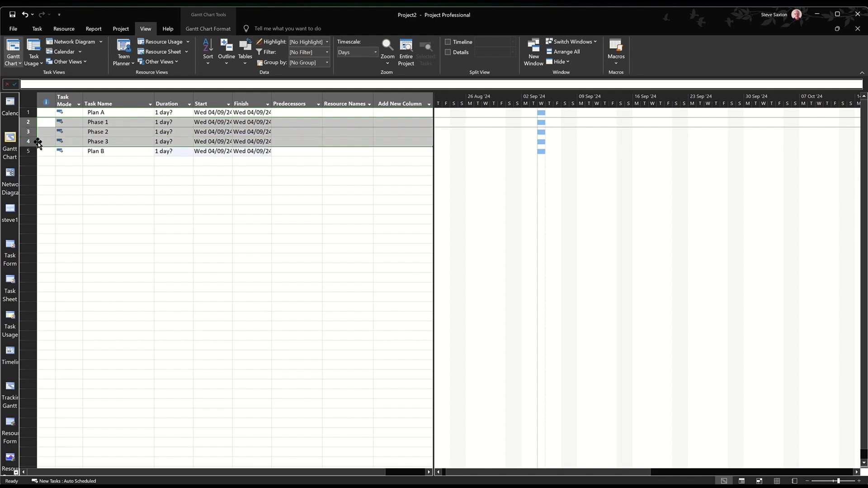
{"action": "right_click", "coordinate": [38, 142]}
{"action": "left_click", "coordinate": [85, 161]}
{"action": "key", "text": "ctrl+v"}
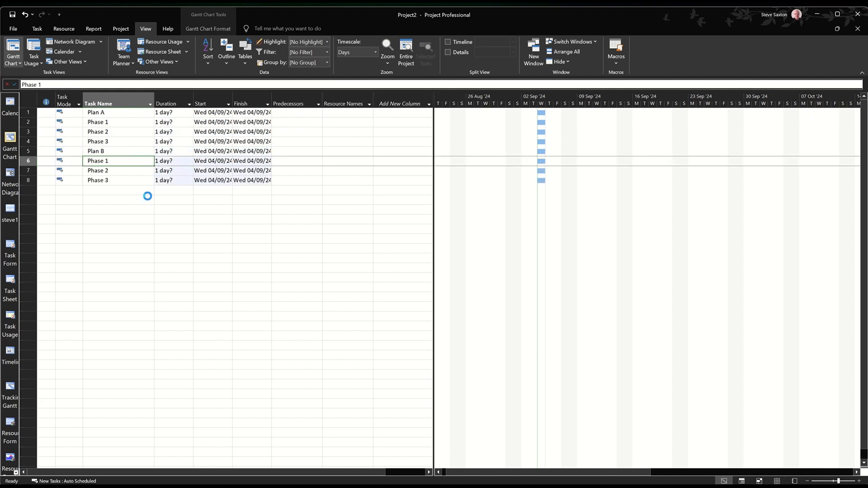
Add a Plan C task in row 9 and copy Phase 1, Phase 2 and Phase 3 into the rows below it
{"action": "left_click", "coordinate": [118, 194]}
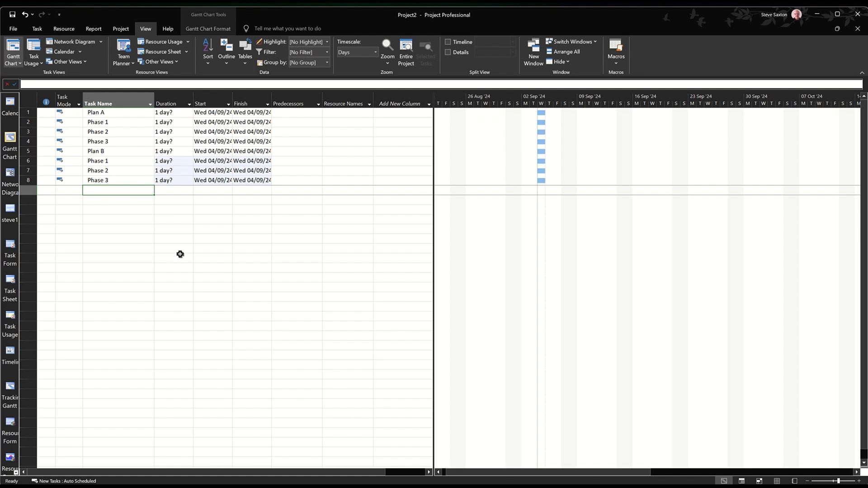
{"action": "type", "text": "Pl"}
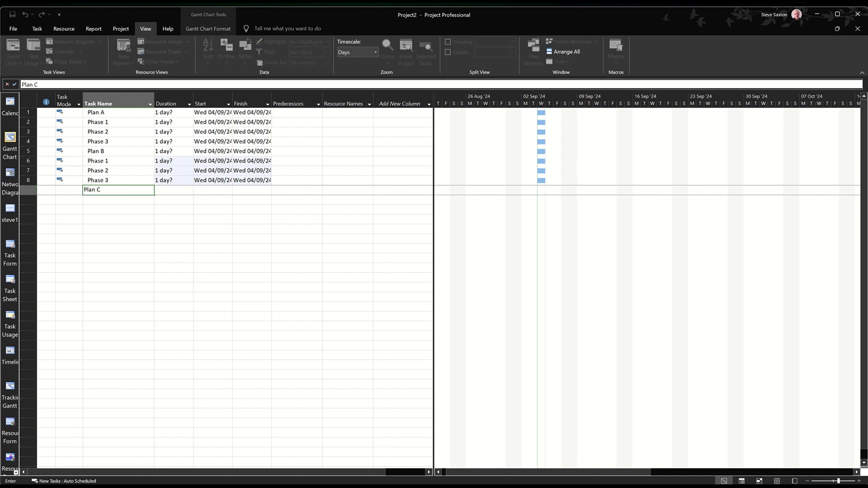
{"action": "type", "text": "an C"}
{"action": "key", "text": "Return"}
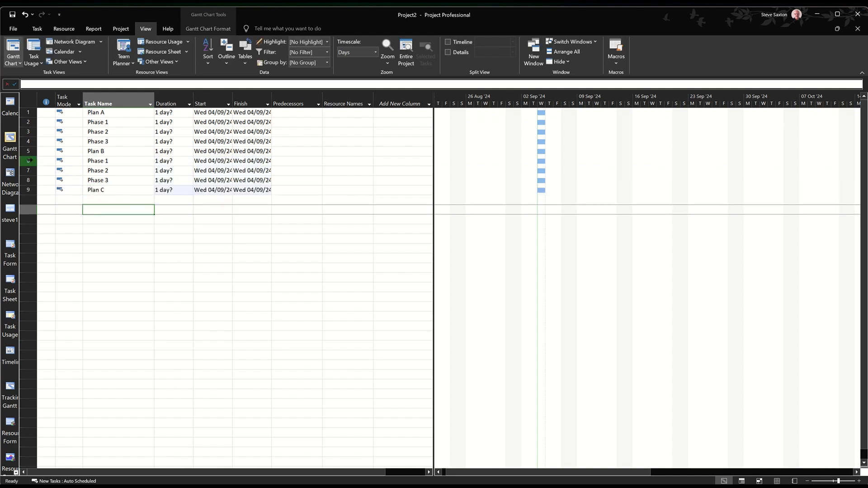
{"action": "left_click_drag", "start_coordinate": [29, 160], "coordinate": [28, 180]}
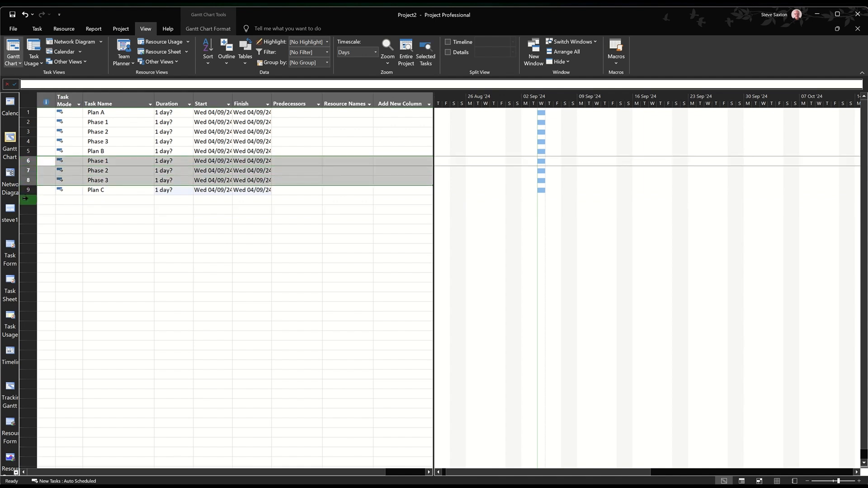
{"action": "left_click", "coordinate": [25, 199]}
{"action": "key", "text": "ctrl+v"}
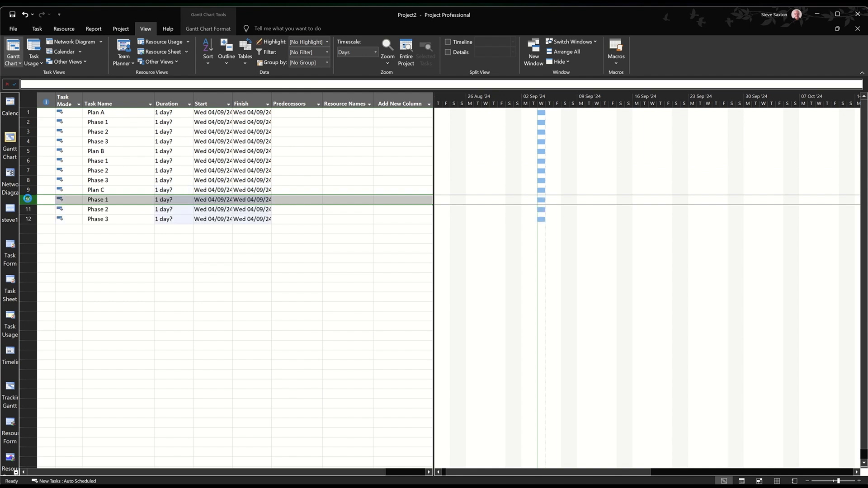
{"action": "left_click", "coordinate": [132, 235]}
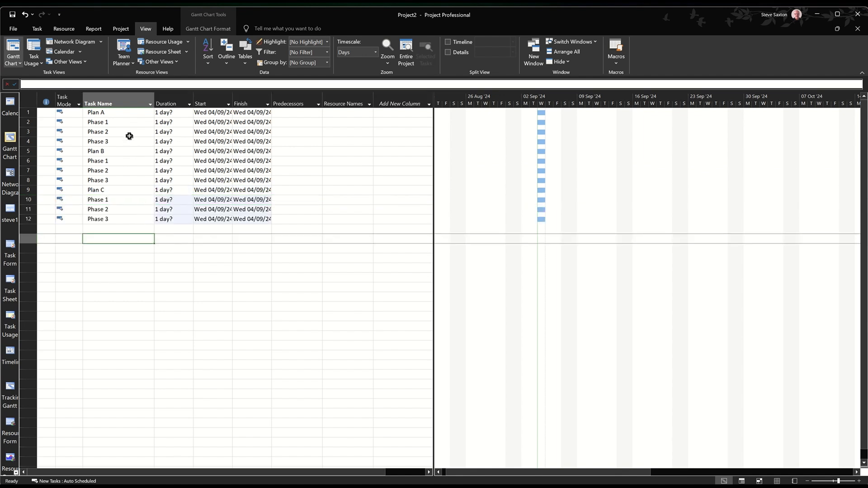
Indent the three phase tasks below each of Plan A, Plan B and Plan C so they become subtasks
{"action": "left_click", "coordinate": [120, 114]}
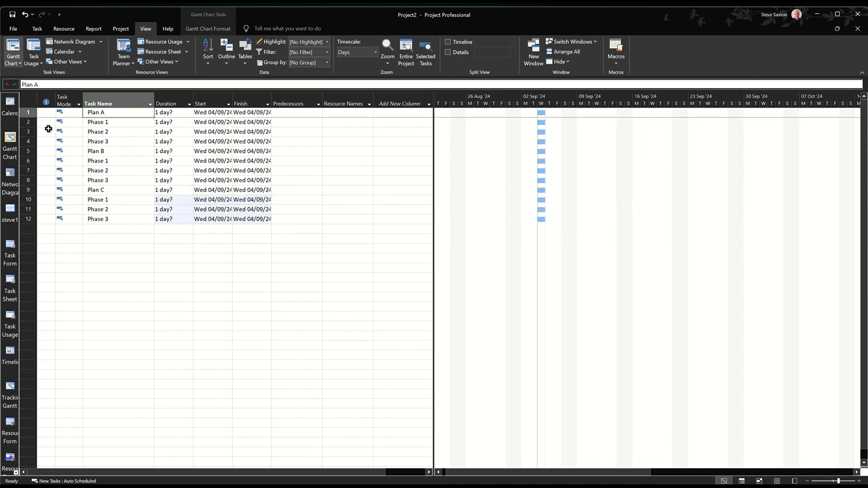
{"action": "left_click_drag", "start_coordinate": [34, 123], "coordinate": [34, 141]}
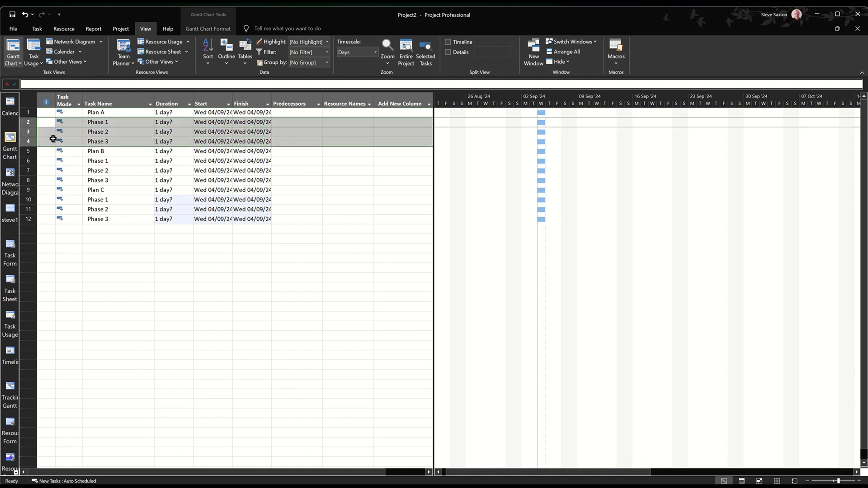
{"action": "left_click", "coordinate": [38, 29]}
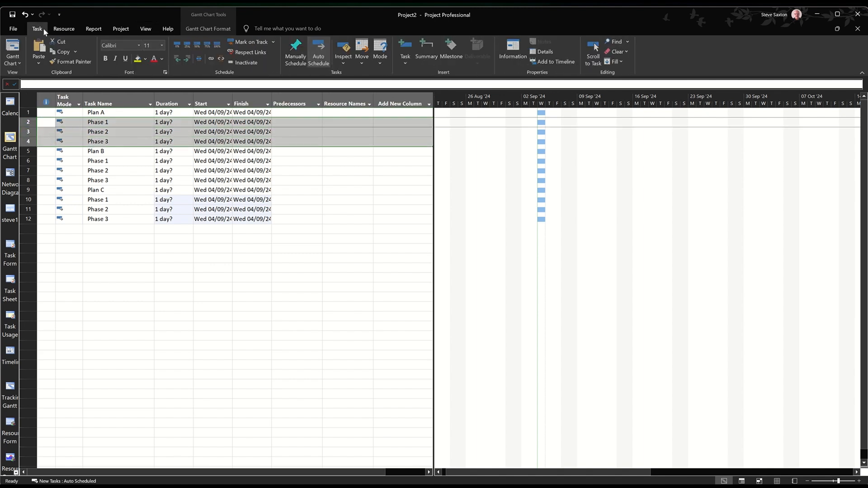
{"action": "left_click", "coordinate": [188, 59]}
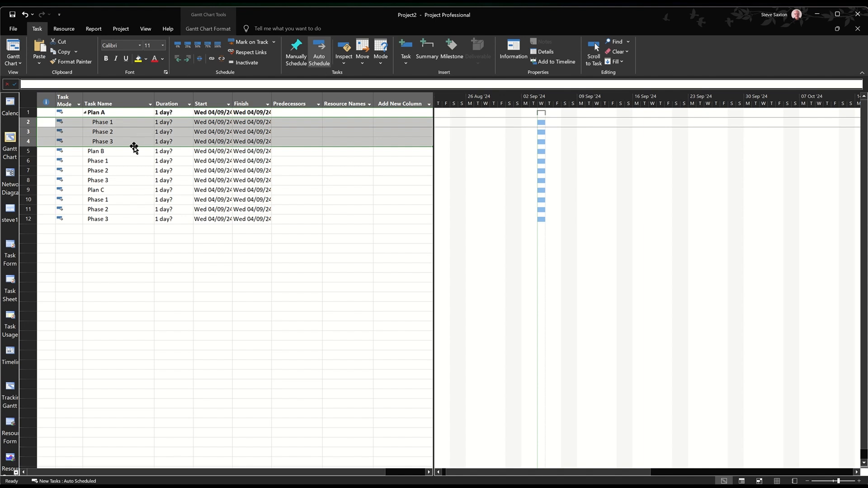
{"action": "left_click_drag", "start_coordinate": [97, 161], "coordinate": [100, 179]}
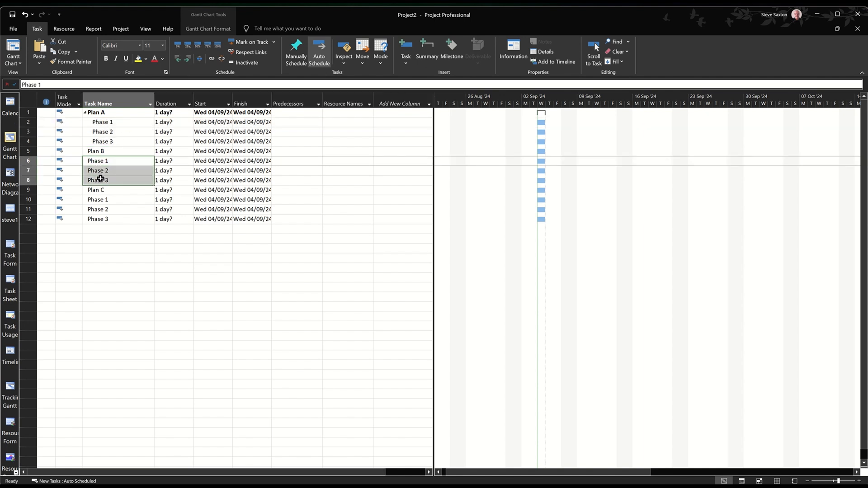
{"action": "left_click", "coordinate": [189, 59]}
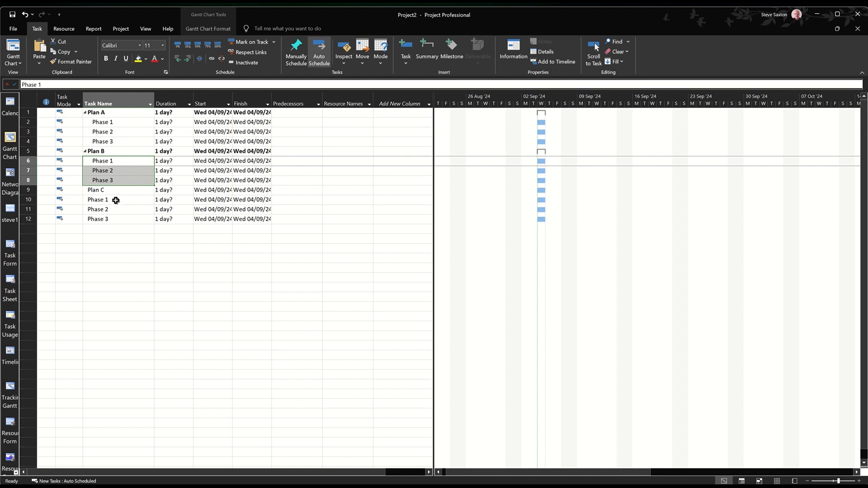
{"action": "left_click_drag", "start_coordinate": [115, 199], "coordinate": [117, 218]}
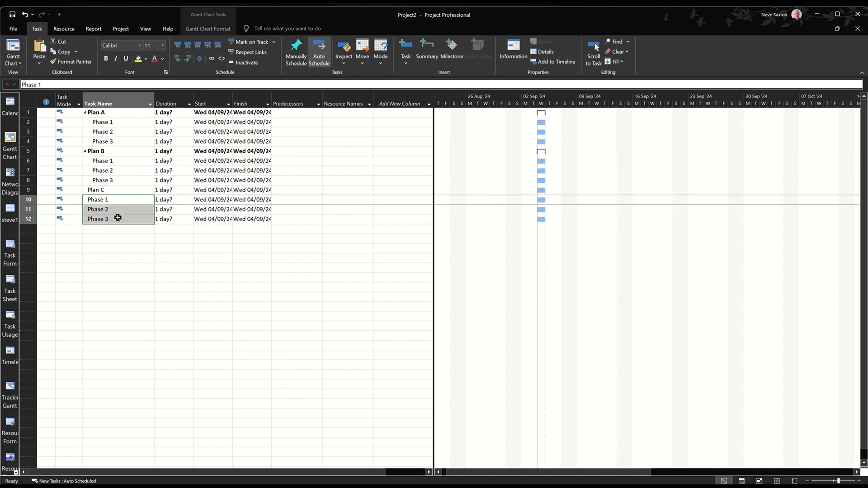
{"action": "left_click", "coordinate": [189, 61]}
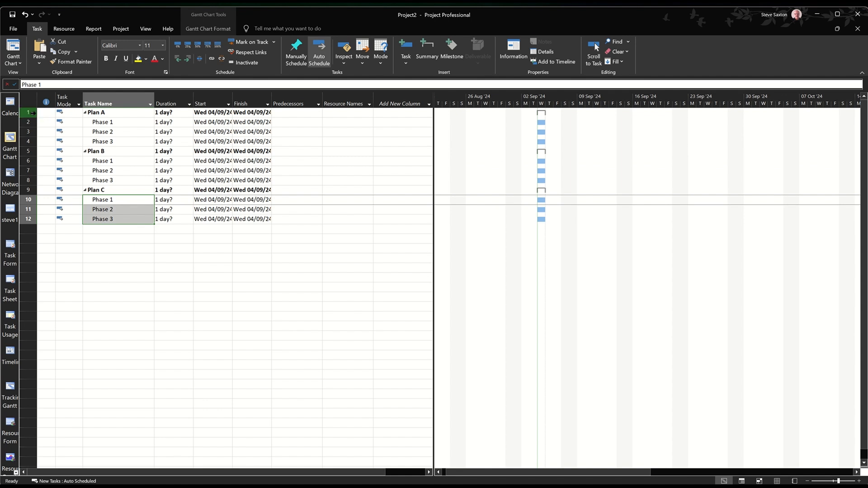
Insert a Projects task above Plan A and indent every task below it so that Projects becomes the top-level summary
{"action": "left_click", "coordinate": [33, 112]}
{"action": "right_click", "coordinate": [33, 113]}
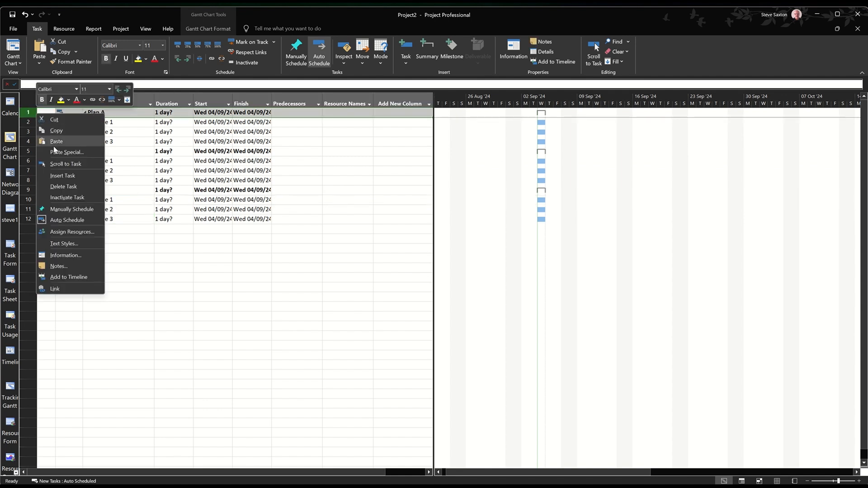
{"action": "left_click", "coordinate": [88, 176]}
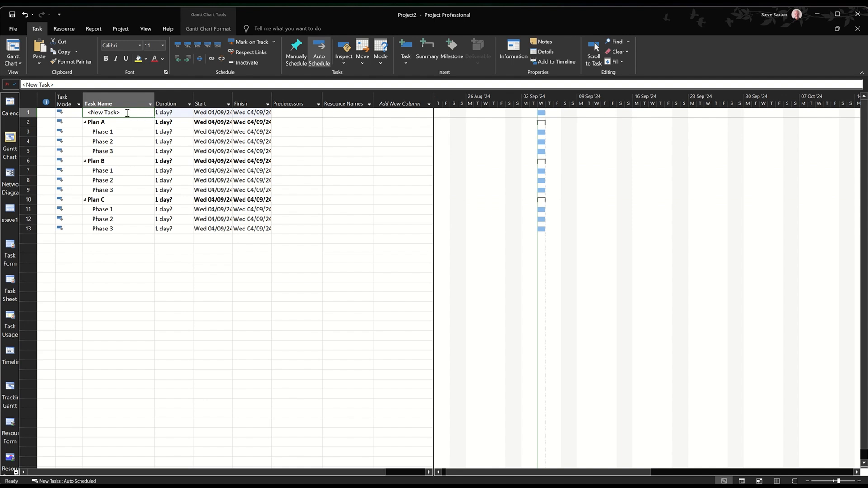
{"action": "type", "text": "Proj"}
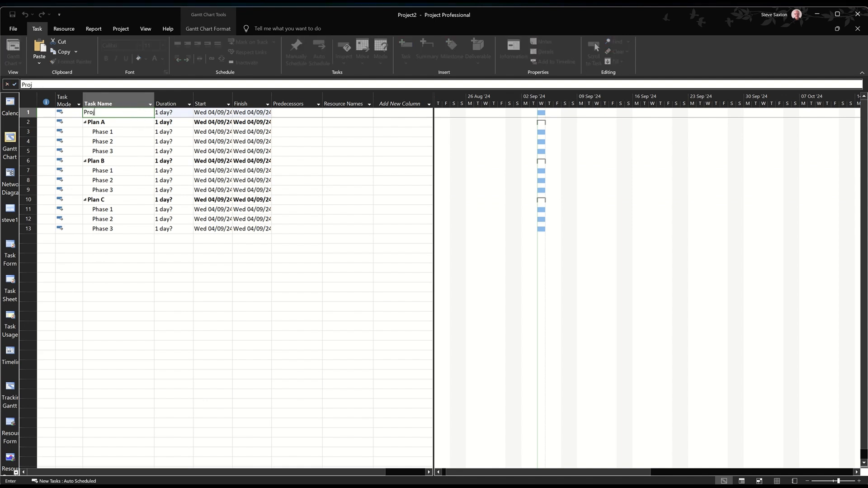
{"action": "type", "text": "ects"}
{"action": "key", "text": "Return"}
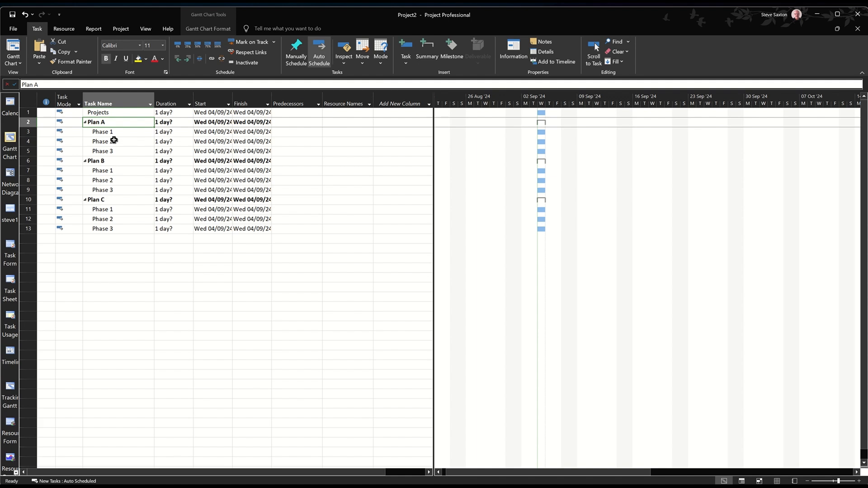
{"action": "left_click_drag", "start_coordinate": [27, 121], "coordinate": [38, 228]}
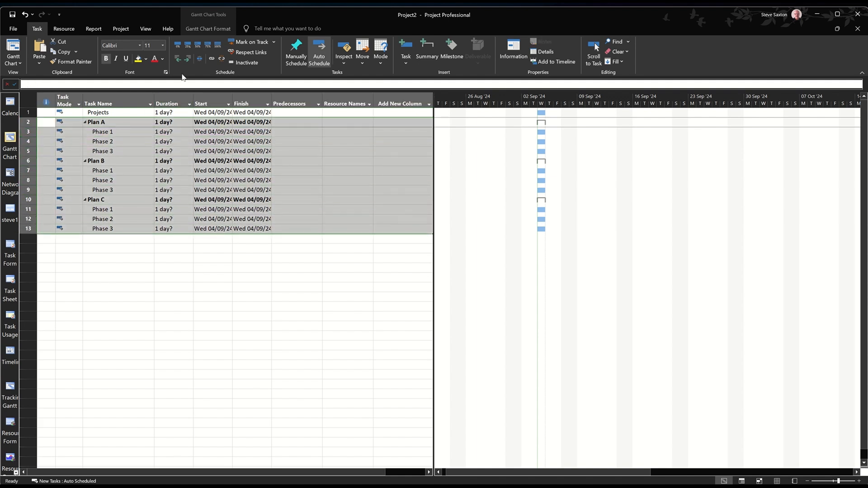
{"action": "left_click", "coordinate": [188, 59]}
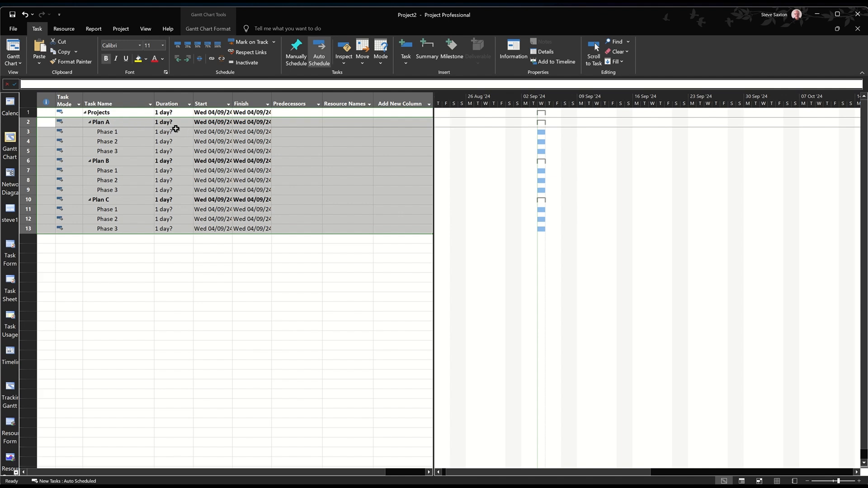
Set the duration of the Plan A summary task to 3 days
{"action": "left_click", "coordinate": [170, 122]}
{"action": "type", "text": "3"}
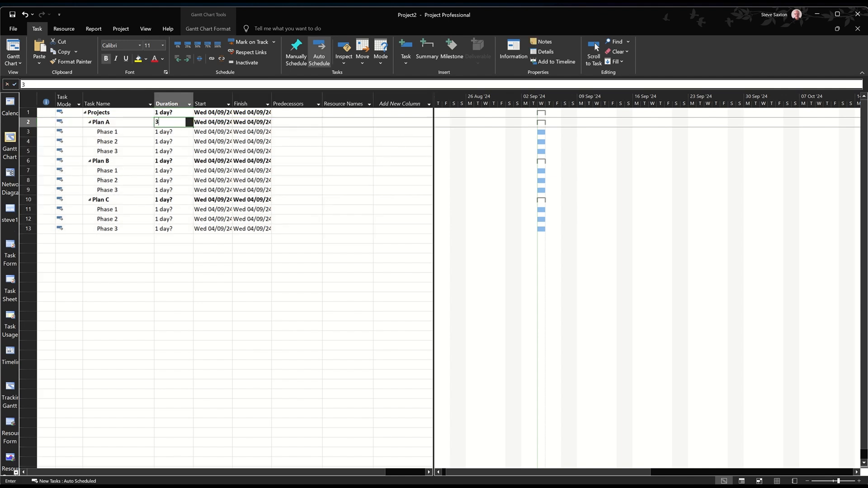
{"action": "left_click", "coordinate": [153, 151]}
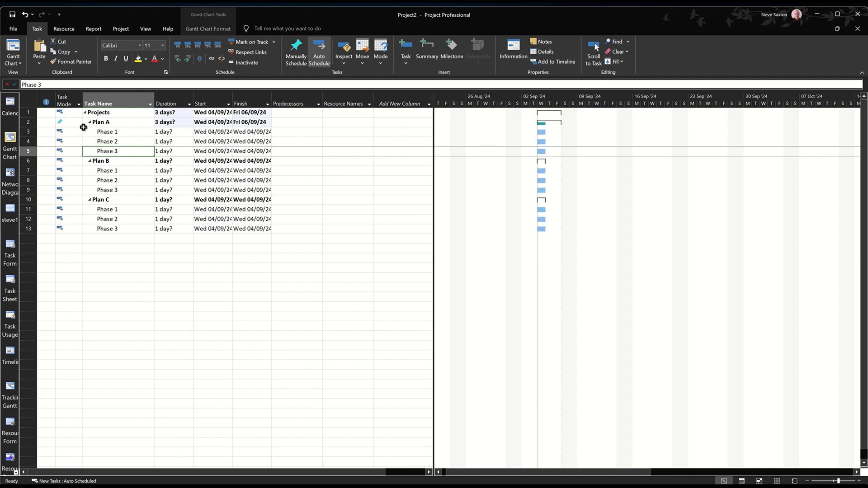
Set the duration of Phase 1 under Plan A to 4 days
{"action": "left_click", "coordinate": [164, 133]}
{"action": "type", "text": "4"}
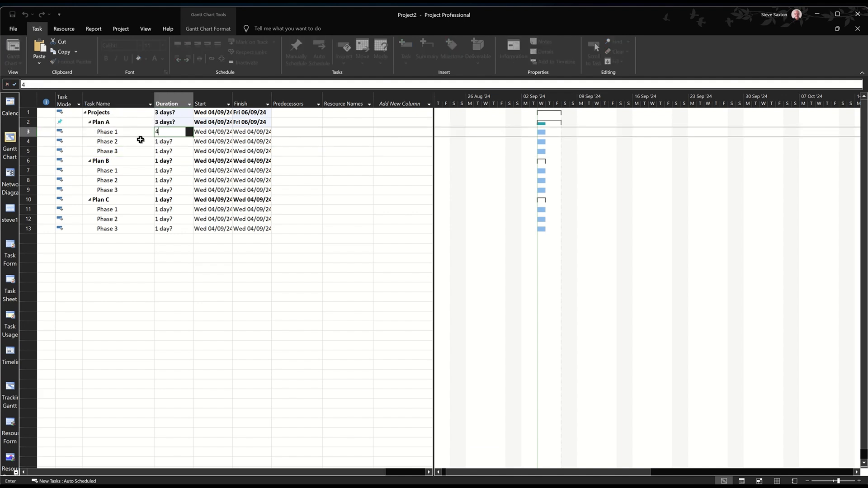
{"action": "left_click", "coordinate": [141, 141]}
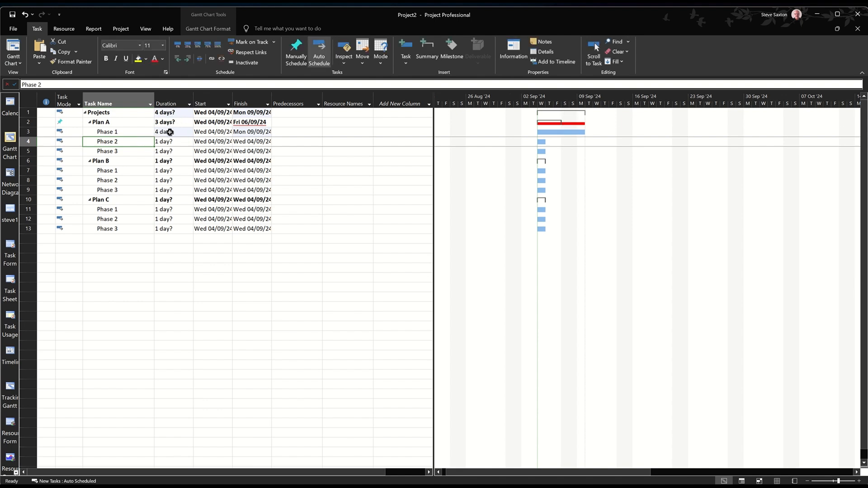
Change the task mode of the Plan A summary task to Auto Scheduled
{"action": "left_click", "coordinate": [167, 132]}
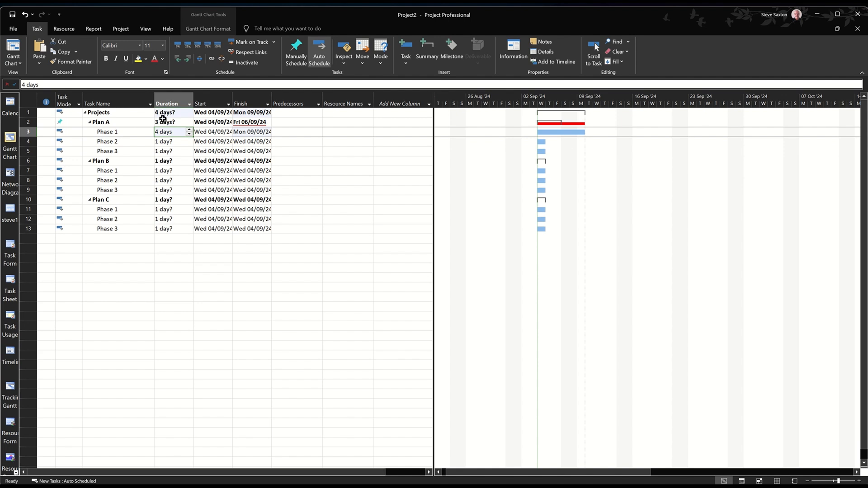
{"action": "left_click", "coordinate": [79, 124]}
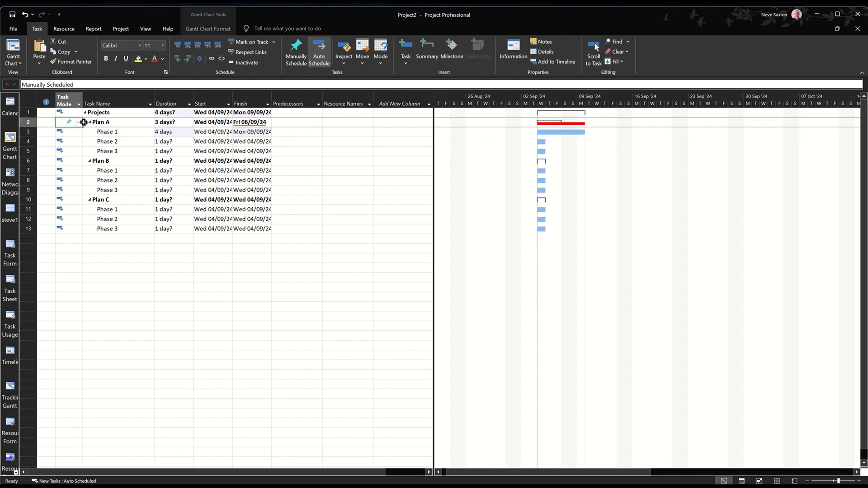
{"action": "left_click", "coordinate": [79, 123]}
{"action": "left_click", "coordinate": [72, 137]}
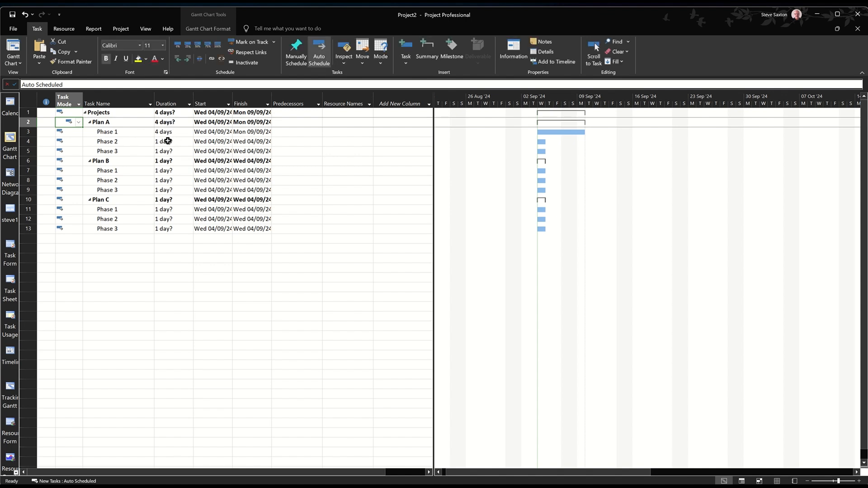
Under Plan A, set the duration of Phase 2 to 2 days and of Phase 3 to 3 days
{"action": "left_click", "coordinate": [168, 141]}
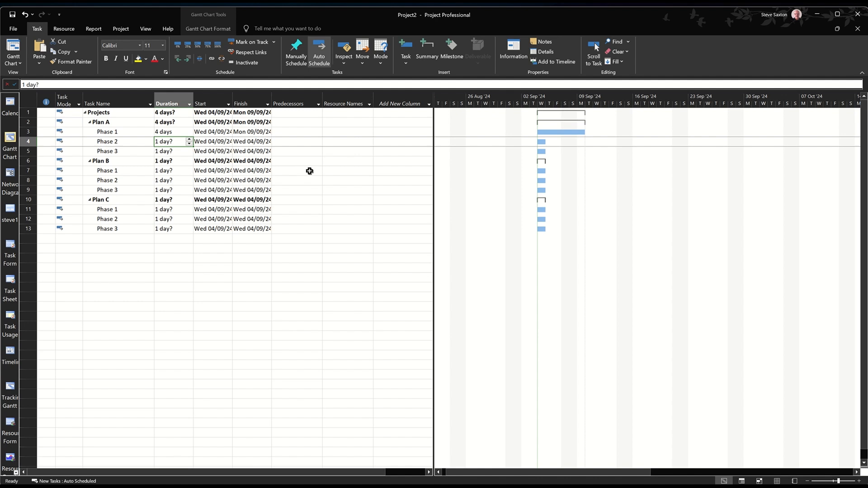
{"action": "type", "text": "2"}
{"action": "key", "text": "Return"}
{"action": "type", "text": "3"}
{"action": "key", "text": "Return"}
Under Plan B, set the durations of Phase 1, Phase 2 and Phase 3 to 3, 2 and 1 days
{"action": "key", "text": "Down"}
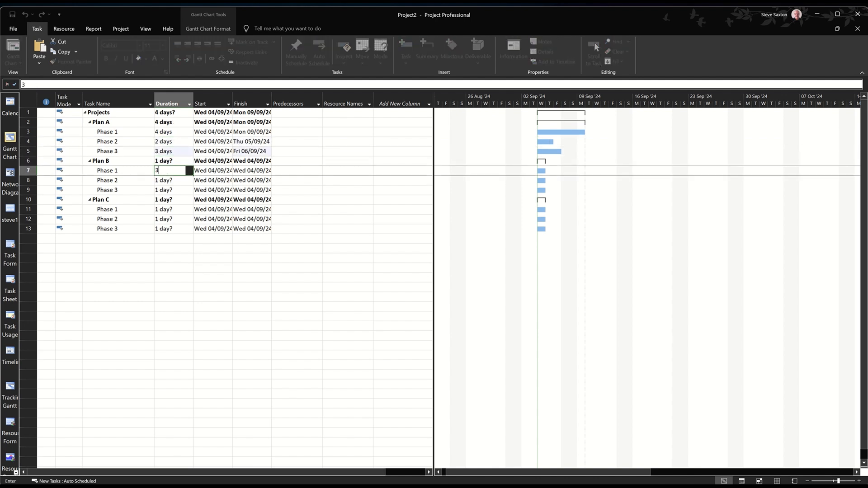
{"action": "type", "text": "3"}
{"action": "key", "text": "Return"}
{"action": "type", "text": "2"}
{"action": "key", "text": "Return"}
{"action": "type", "text": "1"}
{"action": "key", "text": "Return"}
Under Plan C, set the durations of Phase 1, Phase 2 and Phase 3 to 1, 2 and 3 days
{"action": "key", "text": "Down"}
{"action": "type", "text": "1"}
{"action": "key", "text": "Return"}
{"action": "type", "text": "2"}
{"action": "key", "text": "Return"}
{"action": "type", "text": "3"}
{"action": "key", "text": "Return"}
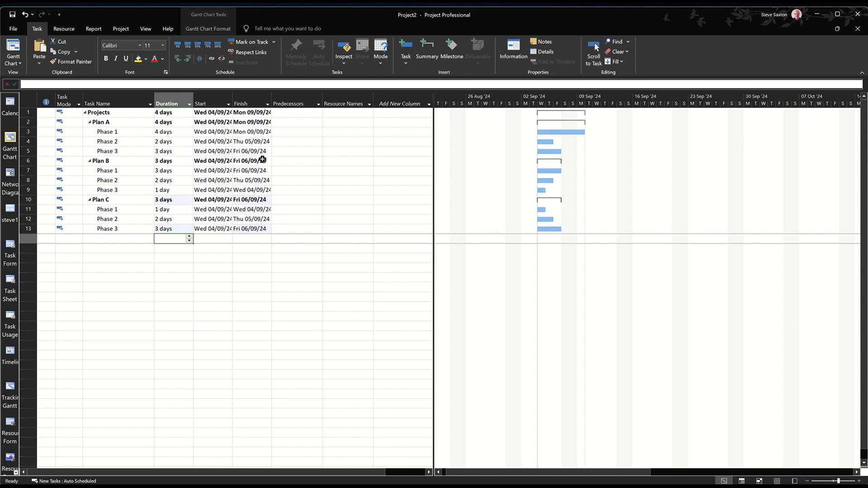
Link Phase 1, Phase 2 and Phase 3 in sequence within each of Plan A, Plan B and Plan C
{"action": "left_click_drag", "start_coordinate": [130, 133], "coordinate": [128, 149]}
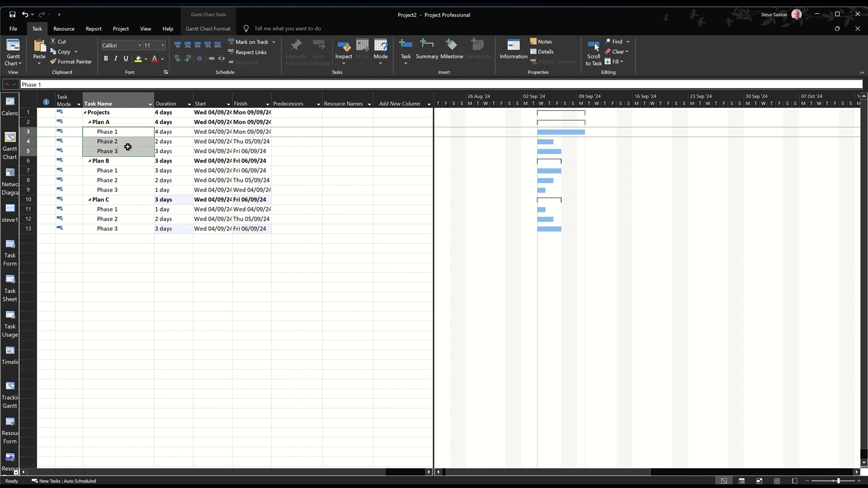
{"action": "left_click", "coordinate": [212, 58]}
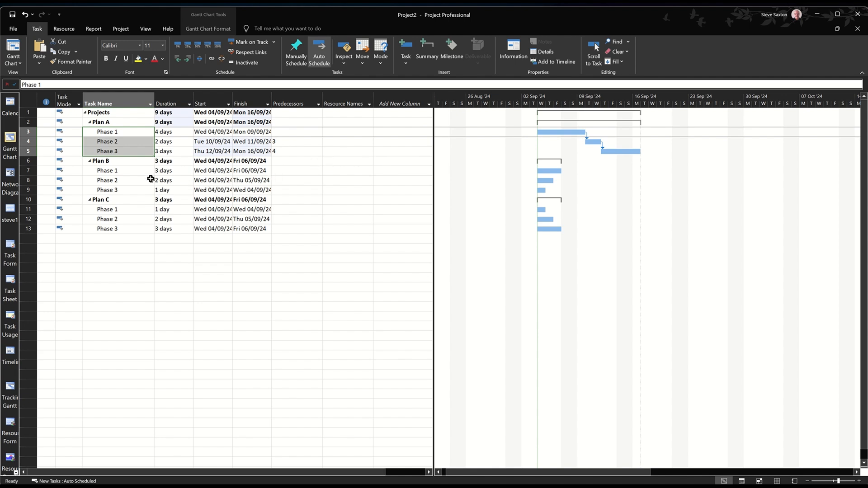
{"action": "left_click_drag", "start_coordinate": [124, 171], "coordinate": [125, 178]}
{"action": "left_click_drag", "start_coordinate": [126, 186], "coordinate": [135, 178]}
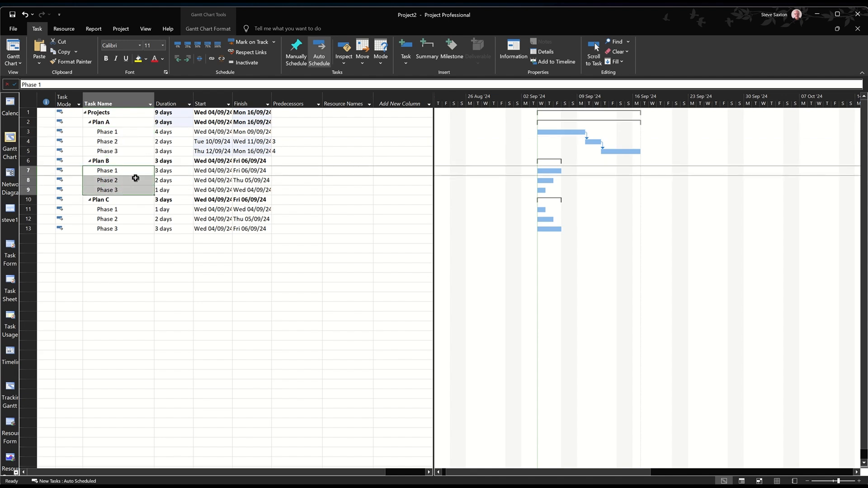
{"action": "left_click", "coordinate": [211, 58]}
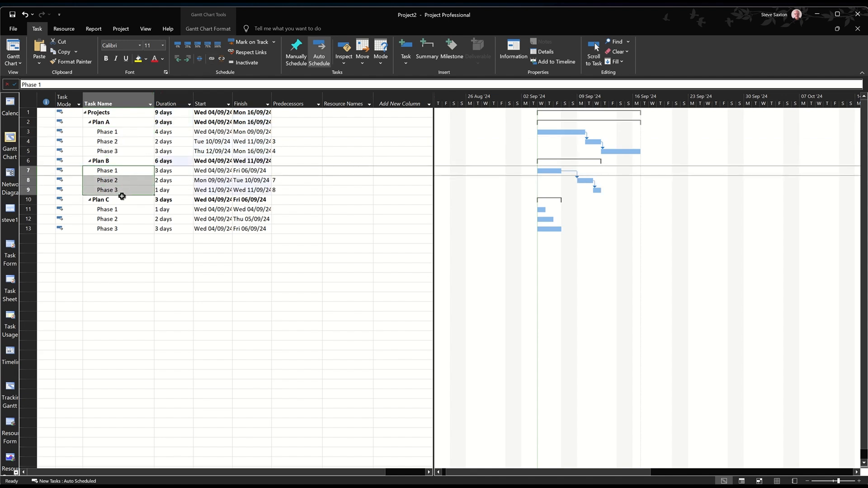
{"action": "left_click_drag", "start_coordinate": [115, 209], "coordinate": [118, 228]}
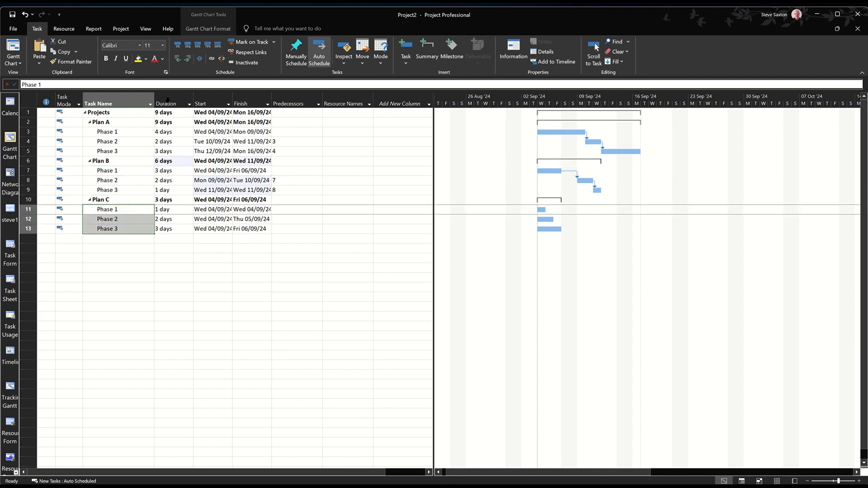
{"action": "left_click", "coordinate": [211, 58]}
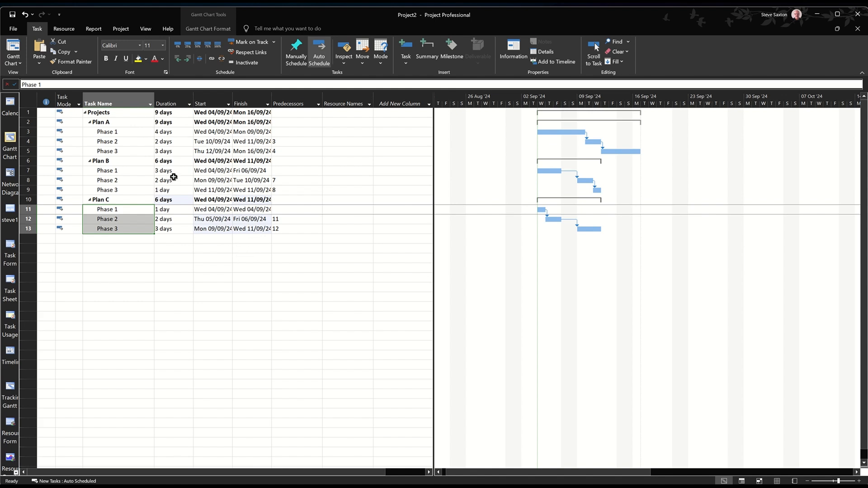
Check the start date and scheduling settings in the Project Information, leaving them as they are
{"action": "left_click", "coordinate": [121, 29]}
{"action": "left_click", "coordinate": [107, 53]}
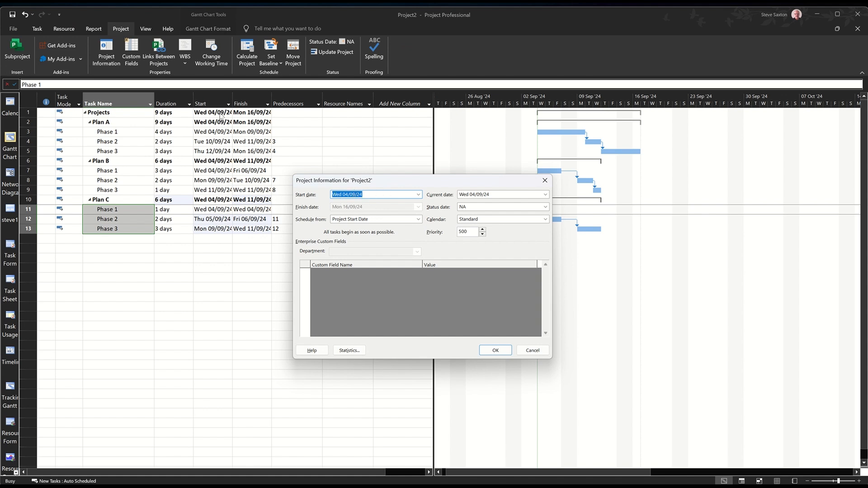
{"action": "left_click", "coordinate": [532, 350]}
{"action": "left_click", "coordinate": [147, 242]}
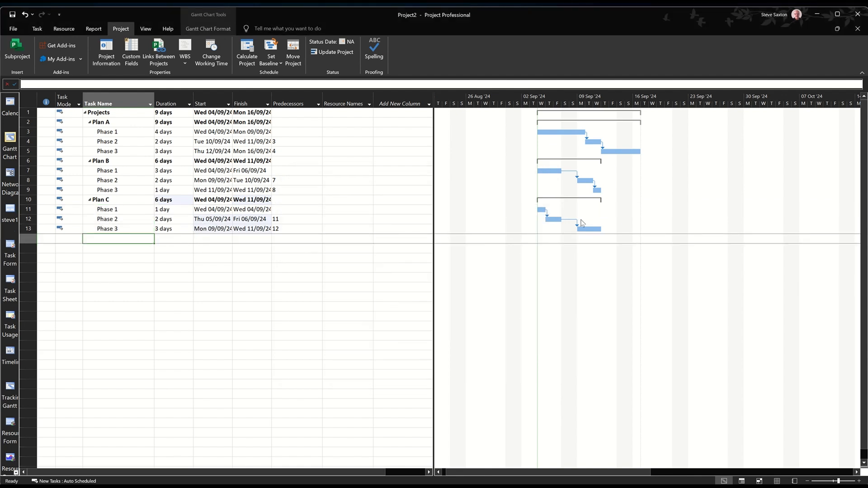
In the Gantt bar styles, show the task Name to the right of the normal Task bars instead of the resource names
{"action": "double_click", "coordinate": [596, 258]}
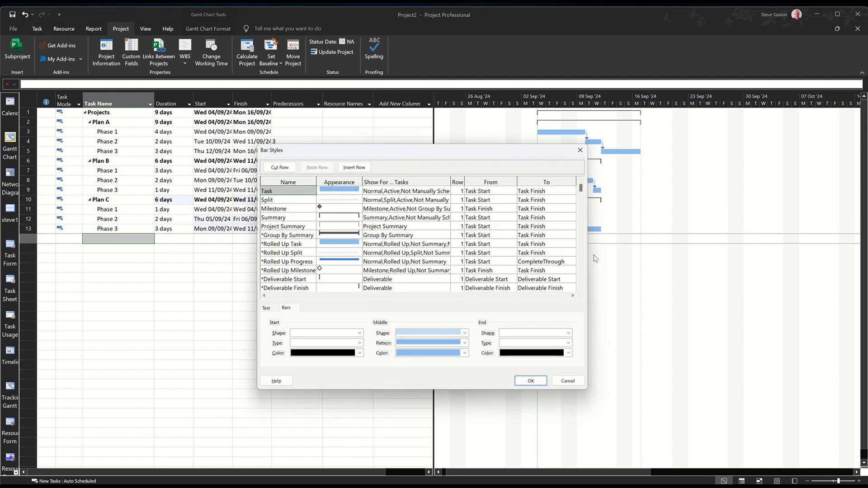
{"action": "left_click", "coordinate": [266, 309]}
{"action": "left_click", "coordinate": [352, 337]}
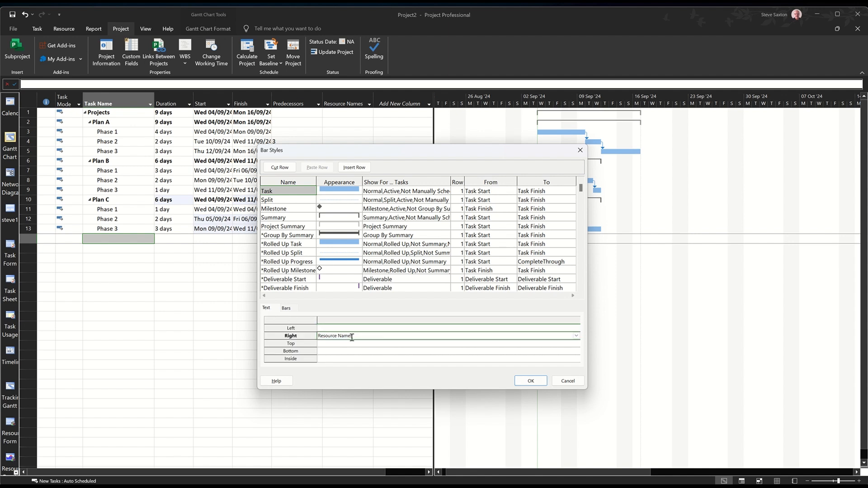
{"action": "key", "text": "ctrl+a"}
{"action": "type", "text": "N"}
{"action": "left_click", "coordinate": [521, 382]}
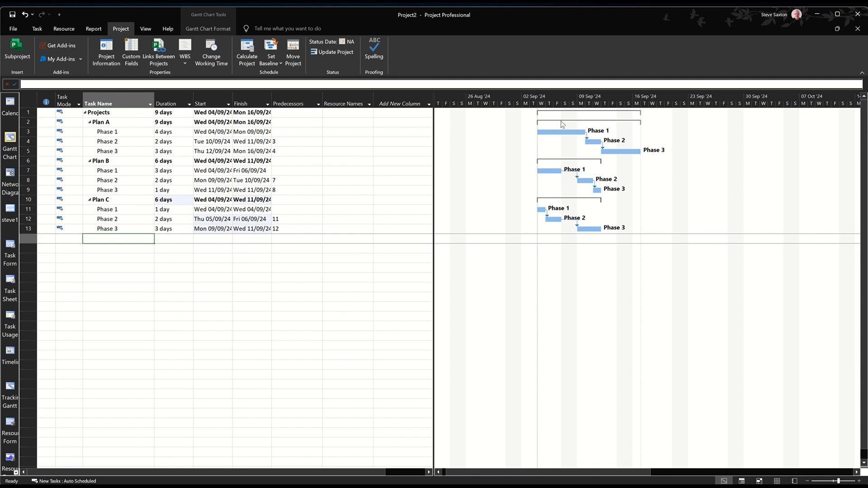
In the Gantt bar styles, show the task Name to the right of the Summary bars
{"action": "double_click", "coordinate": [492, 162]}
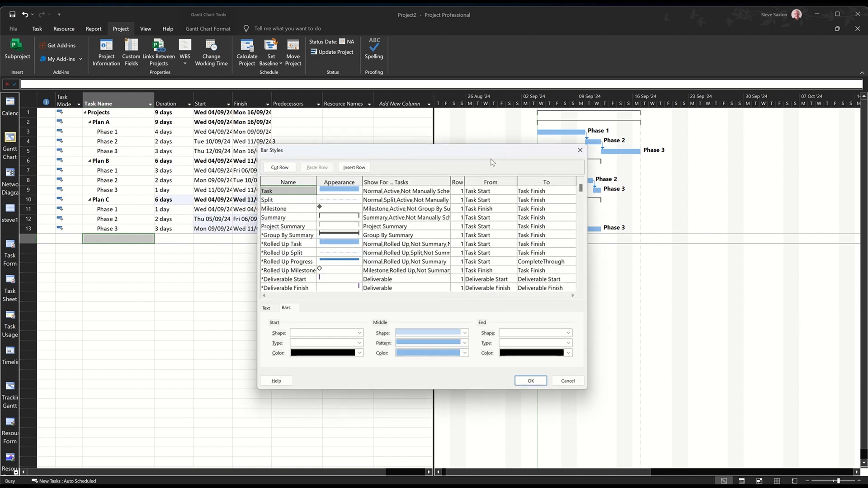
{"action": "left_click", "coordinate": [341, 219]}
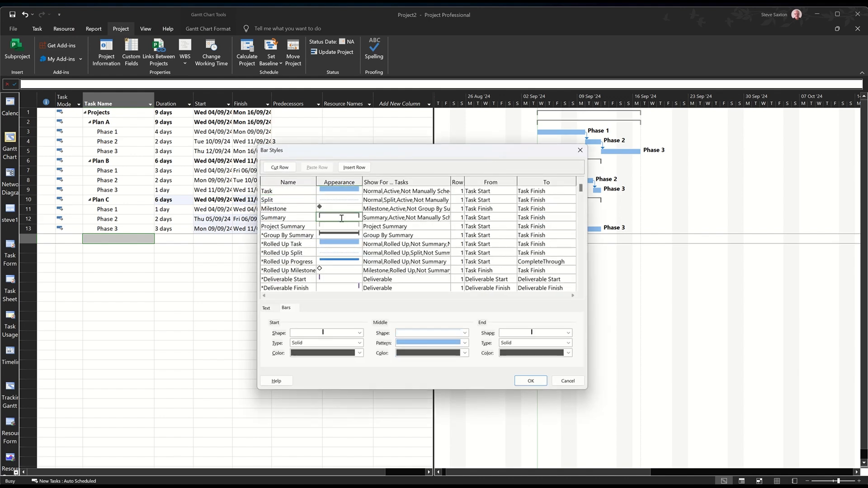
{"action": "left_click", "coordinate": [271, 309]}
{"action": "left_click", "coordinate": [339, 339]}
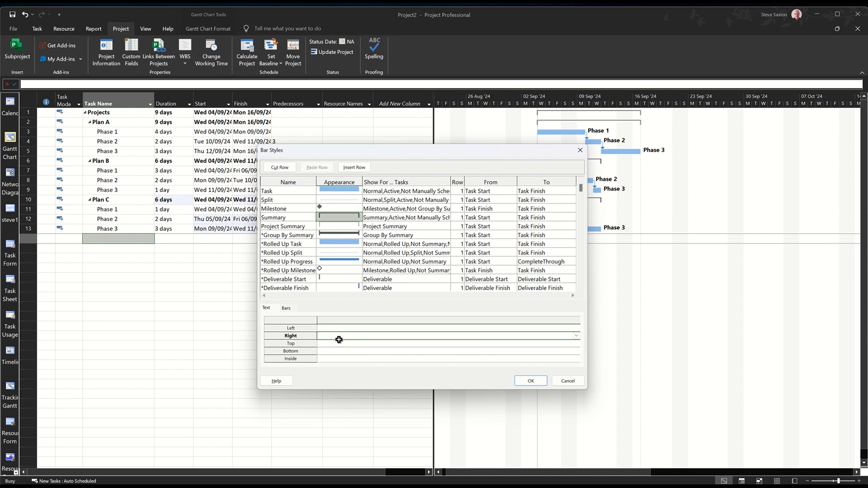
{"action": "type", "text": "Name"}
{"action": "left_click", "coordinate": [520, 385]}
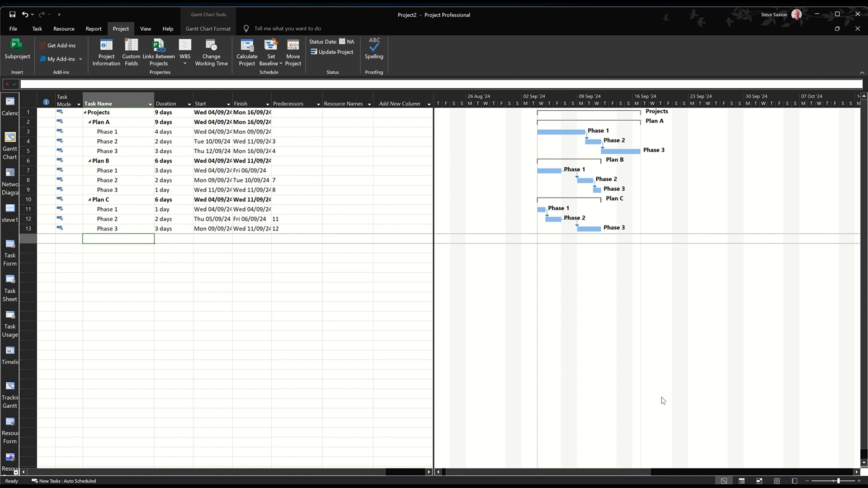
Add Trainer, Manager and Admin as work resources in the Resource Sheet
{"action": "left_click", "coordinate": [777, 481]}
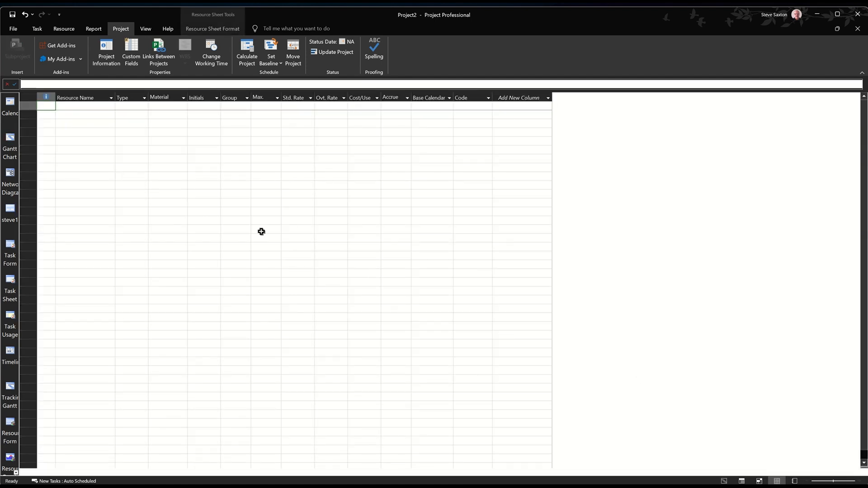
{"action": "left_click", "coordinate": [89, 107]}
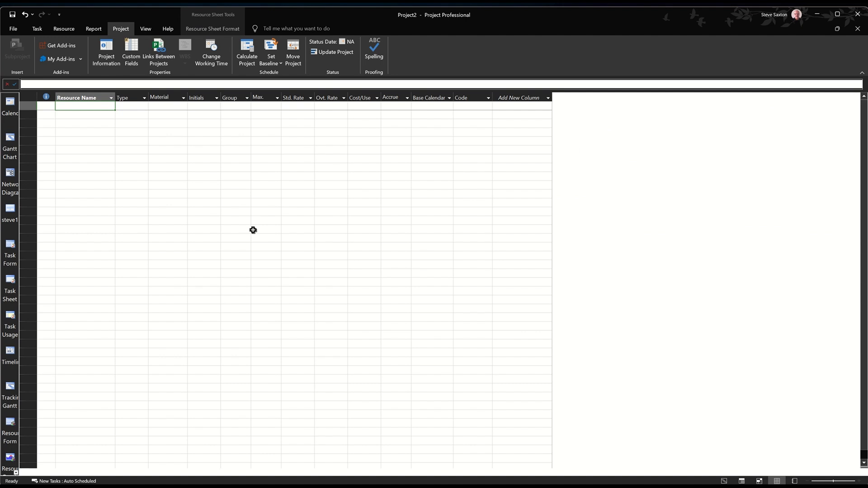
{"action": "type", "text": "Trainer"}
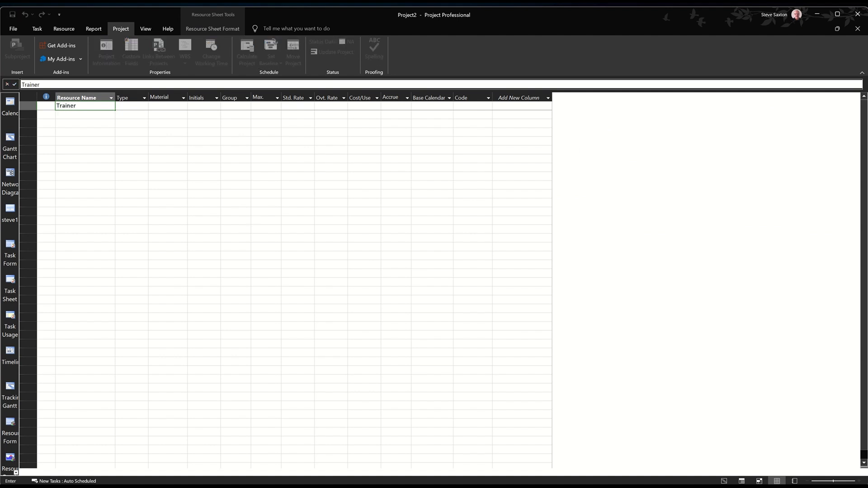
{"action": "key", "text": "Return"}
{"action": "type", "text": "Manage"}
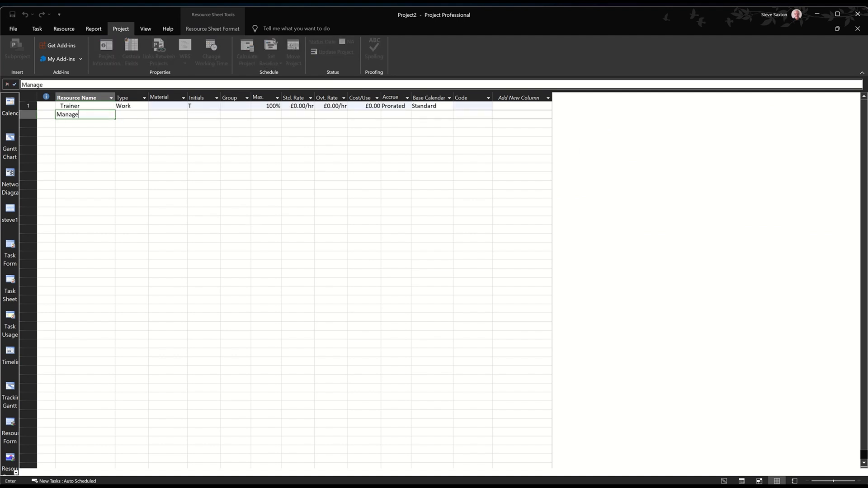
{"action": "type", "text": "r"}
{"action": "key", "text": "Return"}
{"action": "type", "text": "Admi"}
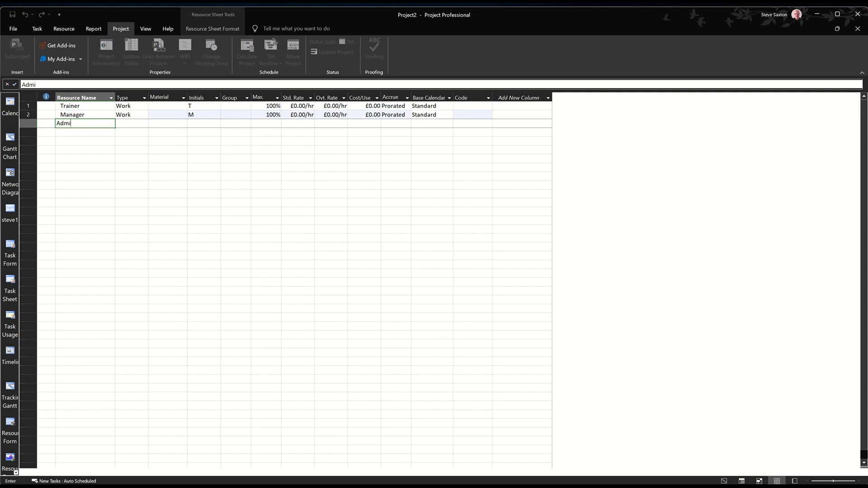
{"action": "type", "text": "n"}
{"action": "left_click", "coordinate": [242, 175]}
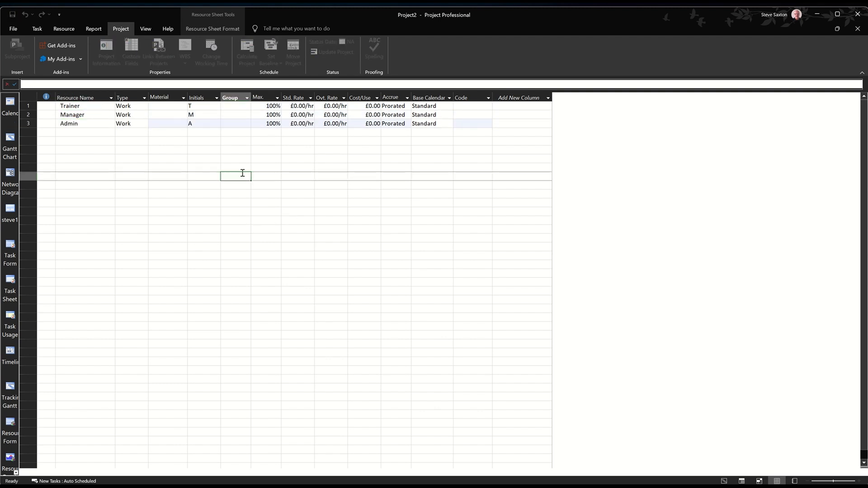
Set the Trainer's maximum units to 200%, leaving the Manager and Admin units as they are
{"action": "left_click", "coordinate": [267, 107]}
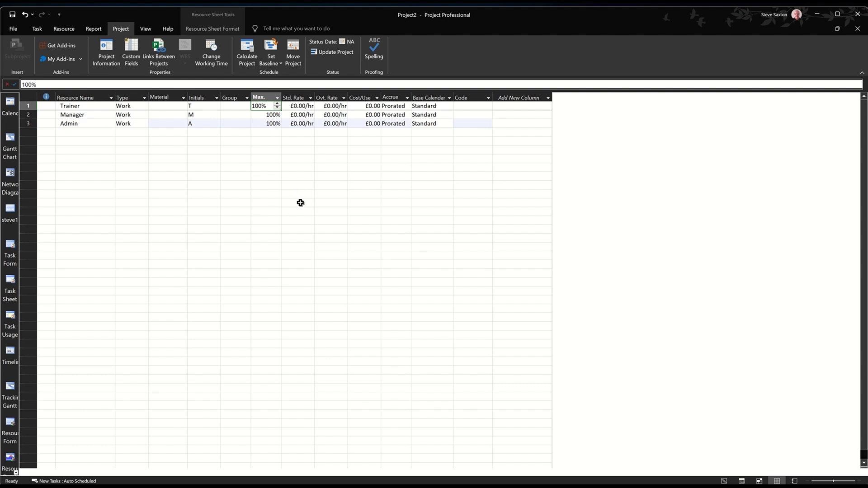
{"action": "type", "text": "2"}
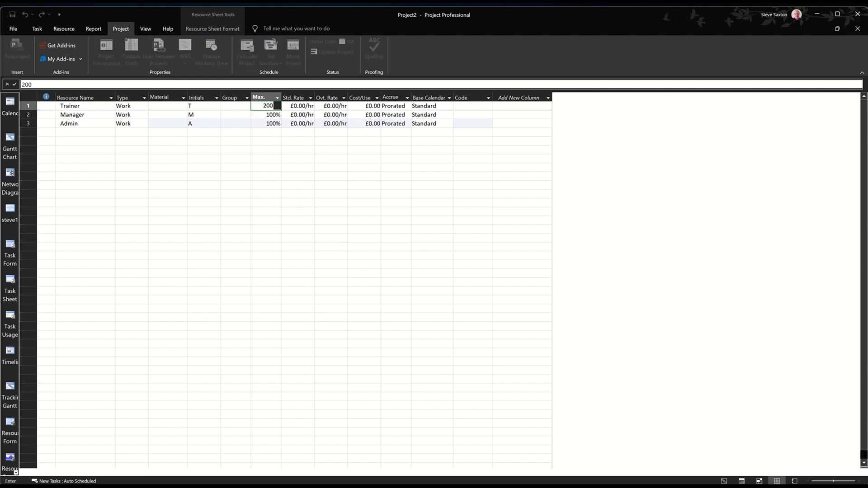
{"action": "left_click", "coordinate": [273, 115]}
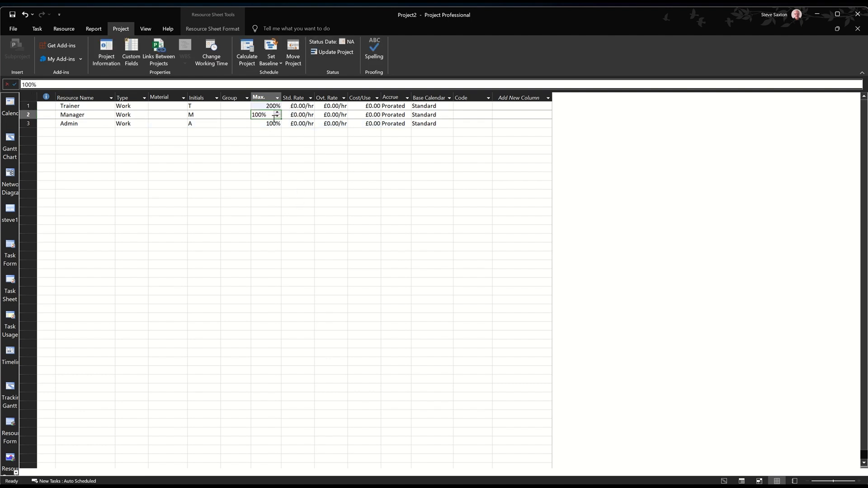
{"action": "left_click", "coordinate": [272, 124]}
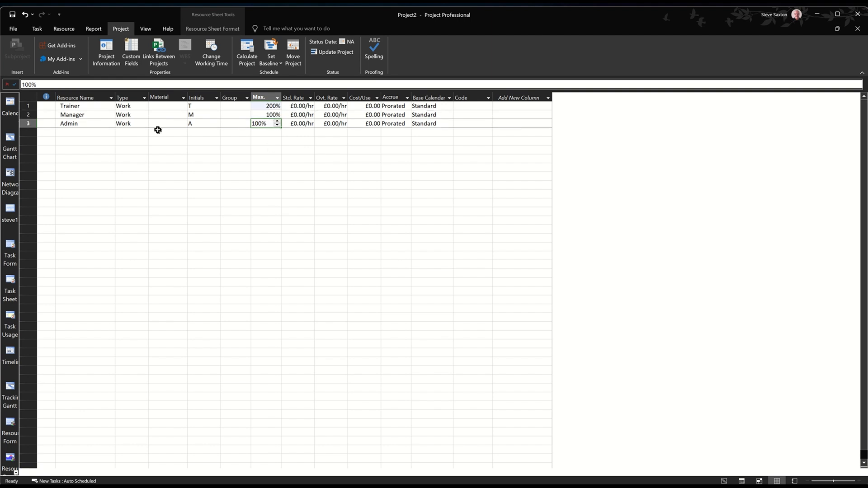
Add Microsoft Office and Paper to the resource list with the type Material
{"action": "left_click", "coordinate": [84, 132]}
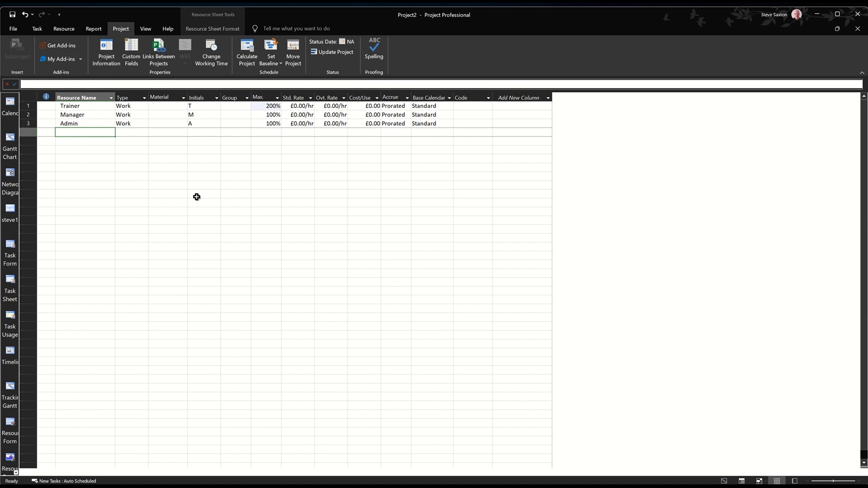
{"action": "type", "text": "Microsoft Office"}
{"action": "key", "text": "Tab"}
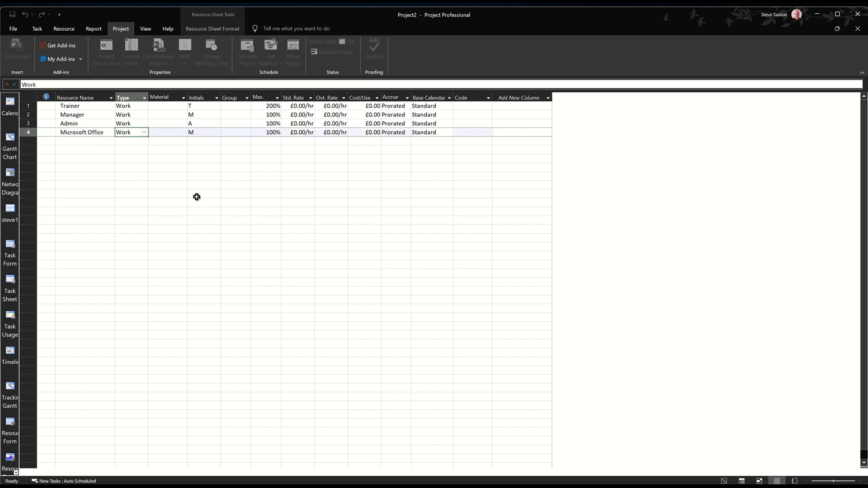
{"action": "type", "text": "M"}
{"action": "left_click", "coordinate": [83, 145]}
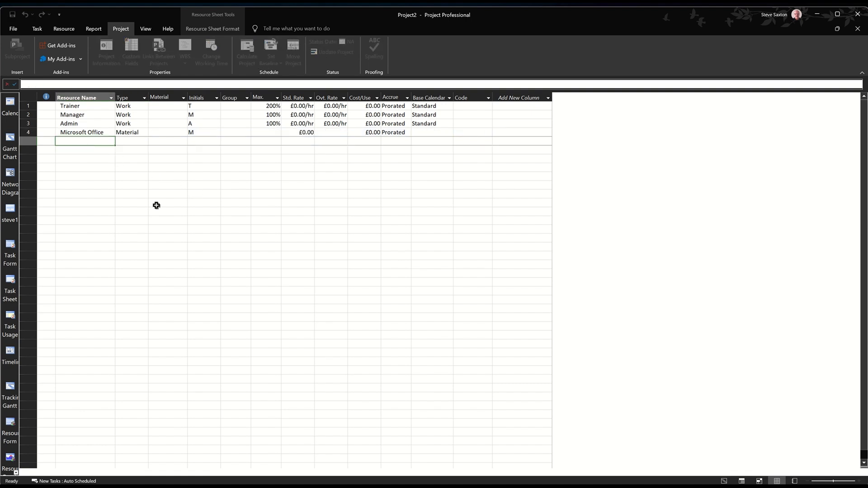
{"action": "type", "text": "Paper"}
{"action": "key", "text": "Tab"}
{"action": "type", "text": "M"}
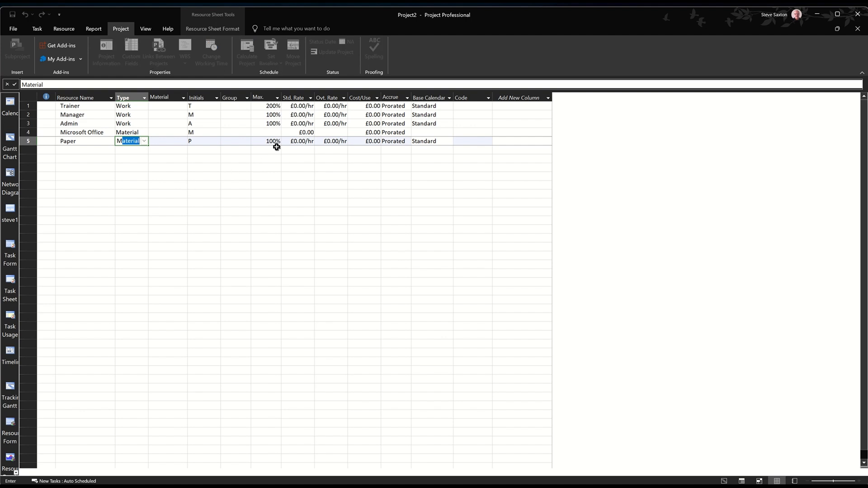
Set the Trainer's standard rate to £10.00/hr and overtime rate to £15.00/hr, and fill both rates down to Manager and Admin
{"action": "left_click", "coordinate": [293, 107]}
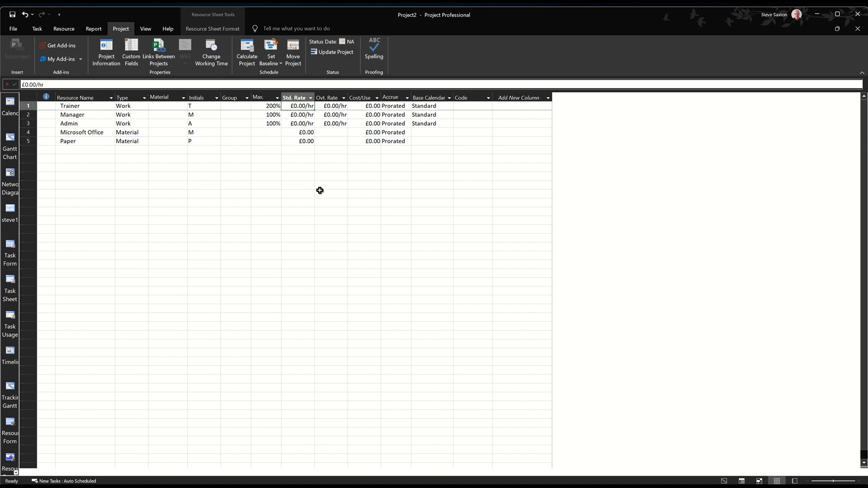
{"action": "type", "text": "1"}
{"action": "key", "text": "Tab"}
{"action": "type", "text": "1"}
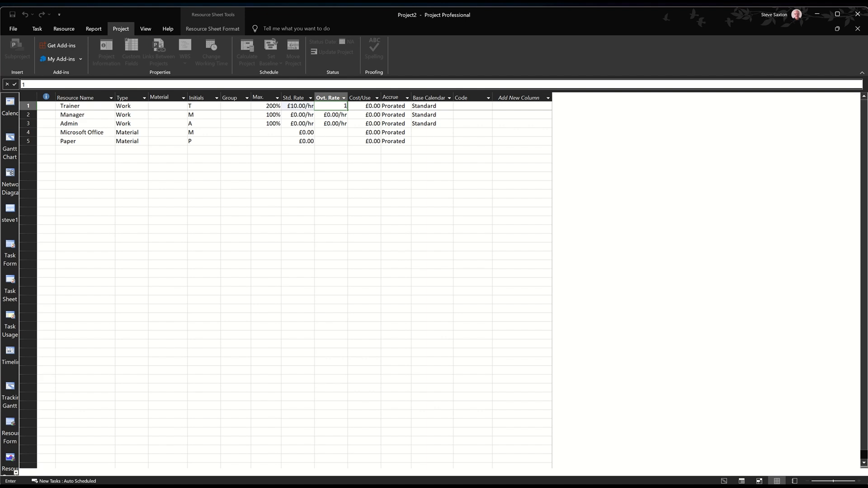
{"action": "left_click", "coordinate": [334, 159]}
{"action": "left_click_drag", "start_coordinate": [301, 108], "coordinate": [322, 106]}
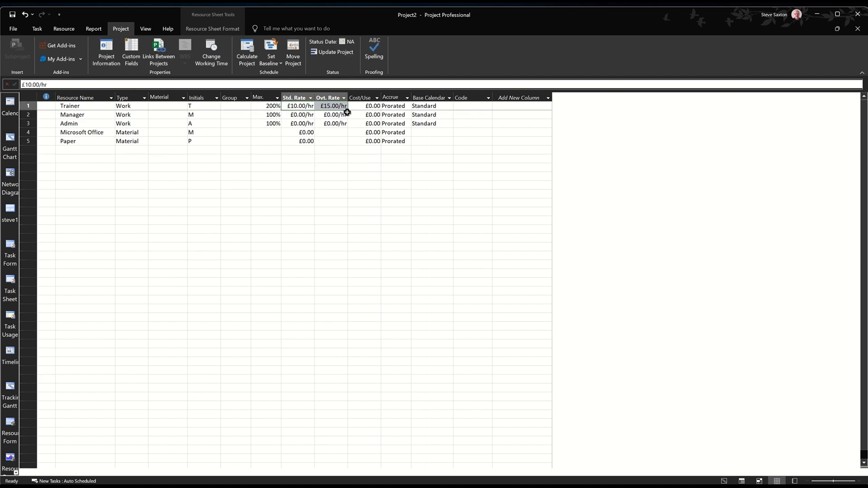
{"action": "left_click_drag", "start_coordinate": [348, 110], "coordinate": [347, 127]}
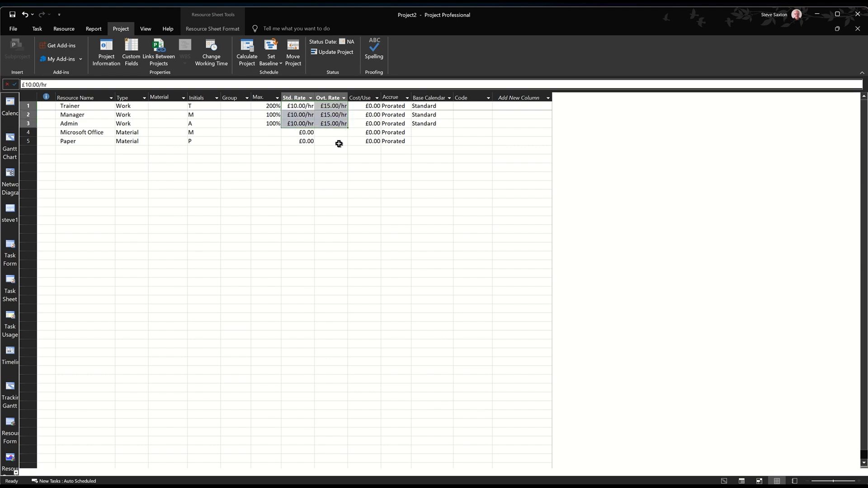
Set the standard rate of Microsoft Office to £100.00 and of Paper to £1.00
{"action": "left_click", "coordinate": [301, 132]}
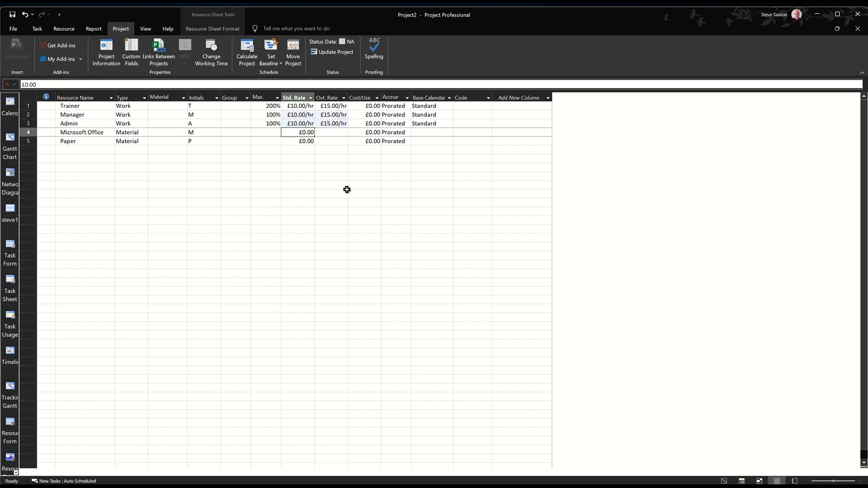
{"action": "type", "text": "1"}
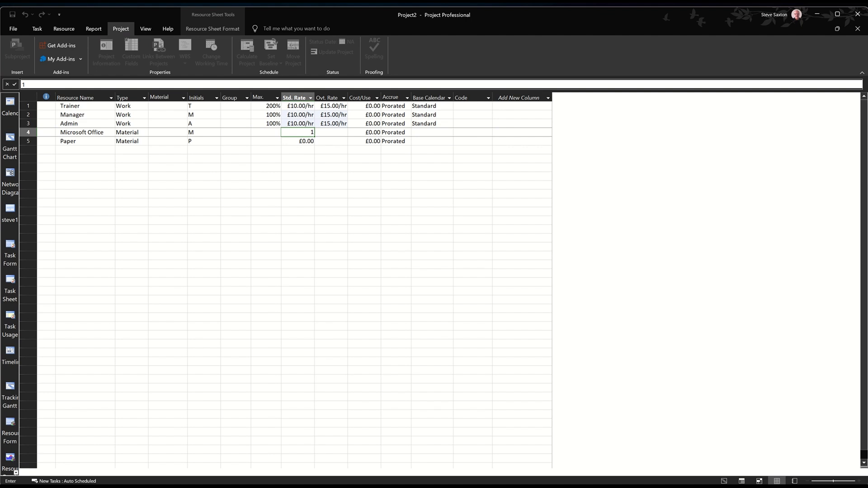
{"action": "left_click", "coordinate": [304, 141]}
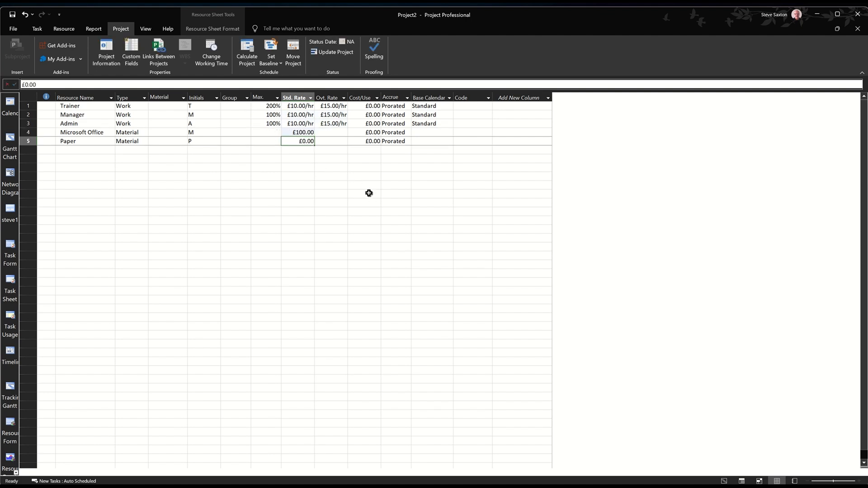
{"action": "type", "text": "1"}
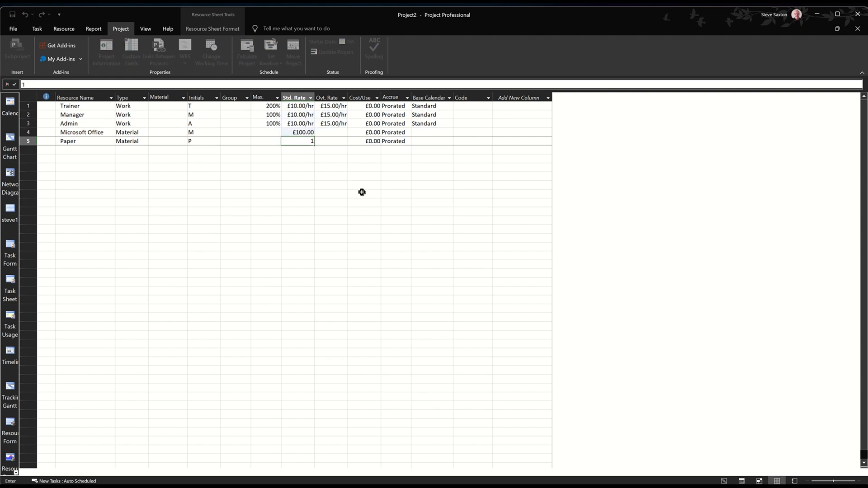
{"action": "left_click", "coordinate": [307, 170]}
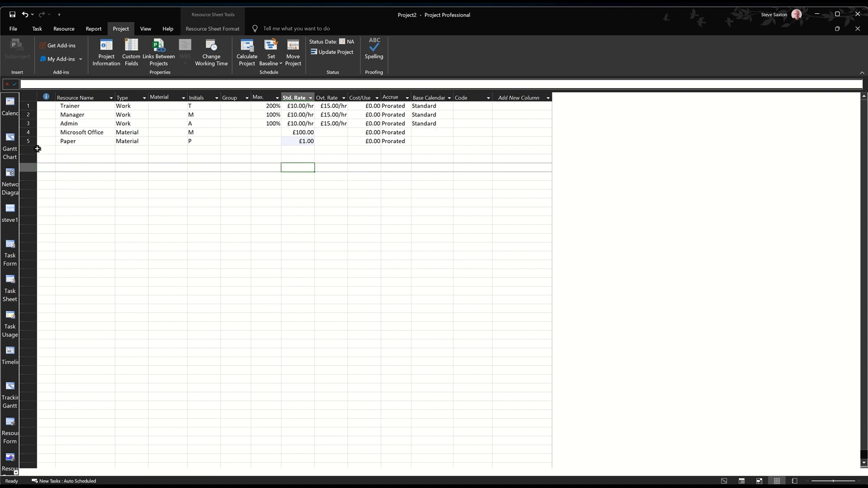
Return to the Gantt Chart and assign the Trainer and Manager resources to Phase 1 of Plan A
{"action": "left_click", "coordinate": [10, 141]}
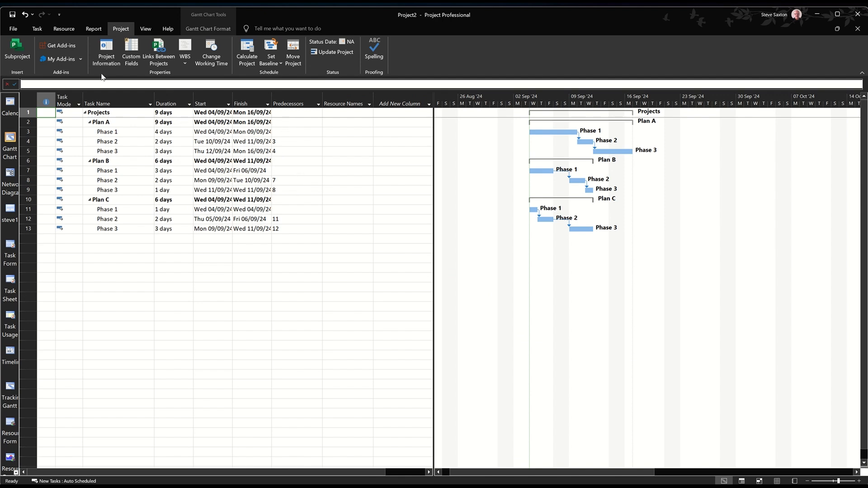
{"action": "left_click", "coordinate": [68, 31]}
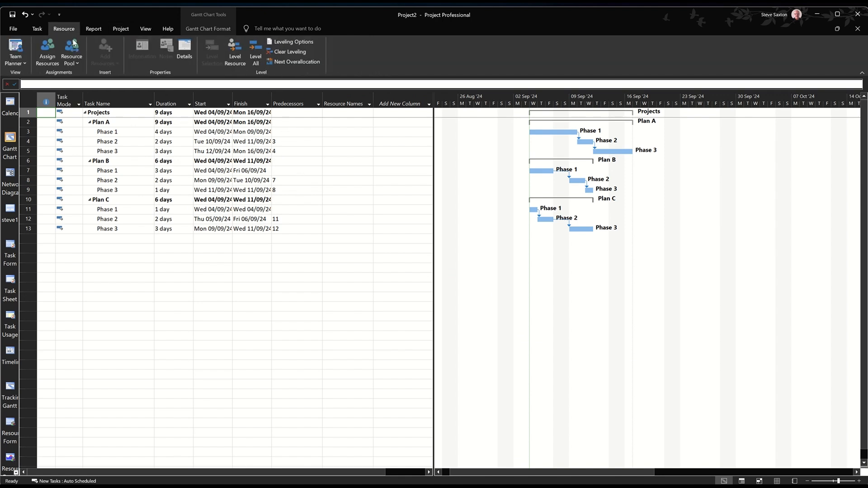
{"action": "left_click", "coordinate": [47, 53]}
{"action": "left_click_drag", "start_coordinate": [430, 181], "coordinate": [355, 164]}
{"action": "left_click", "coordinate": [228, 171]}
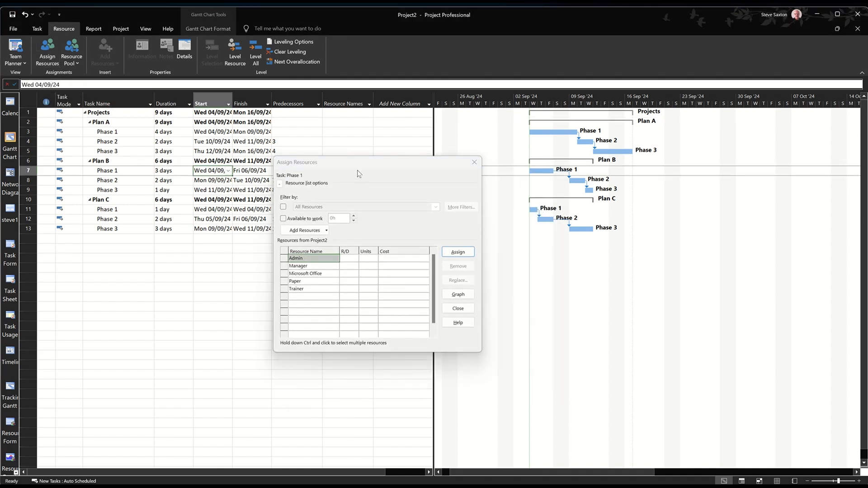
{"action": "left_click", "coordinate": [120, 133]}
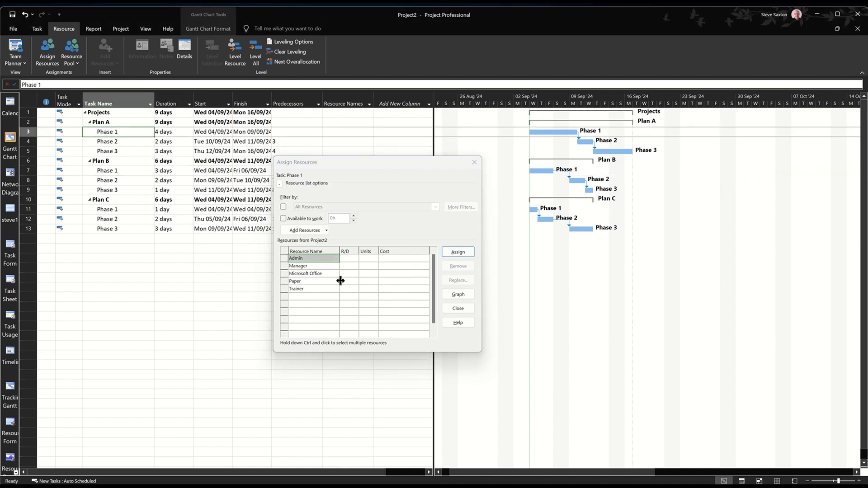
{"action": "left_click", "coordinate": [325, 290]}
{"action": "left_click", "coordinate": [452, 256]}
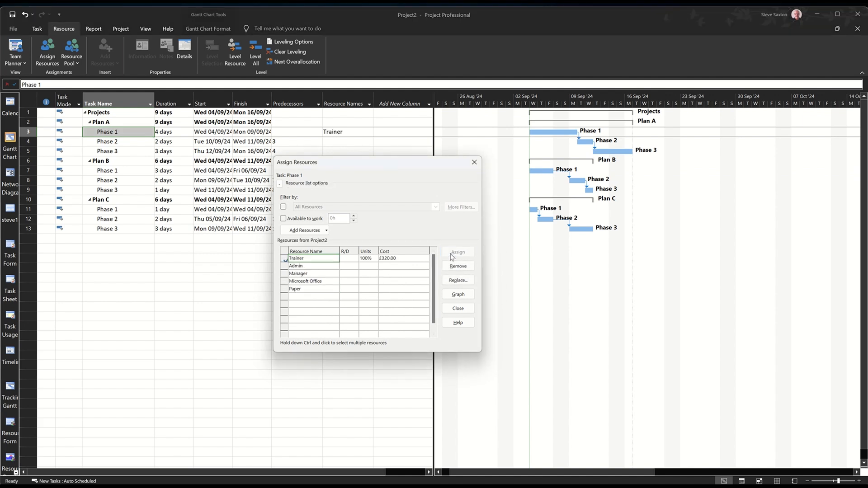
{"action": "left_click", "coordinate": [330, 274]}
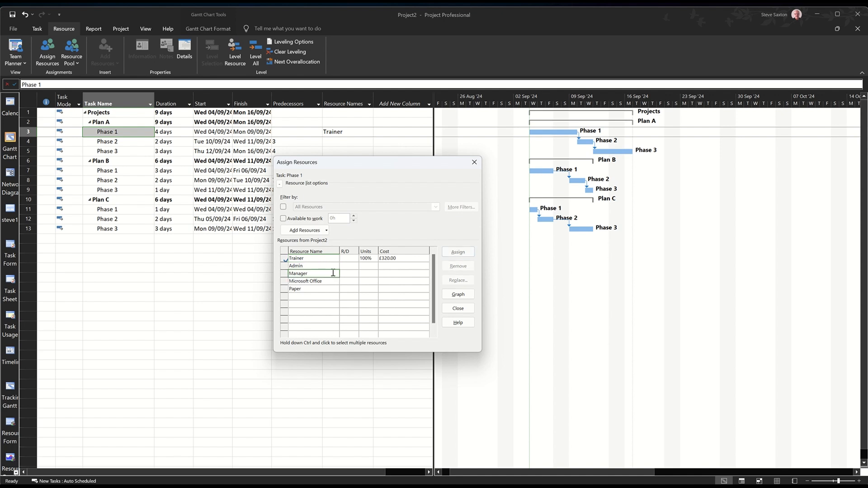
{"action": "left_click", "coordinate": [452, 253]}
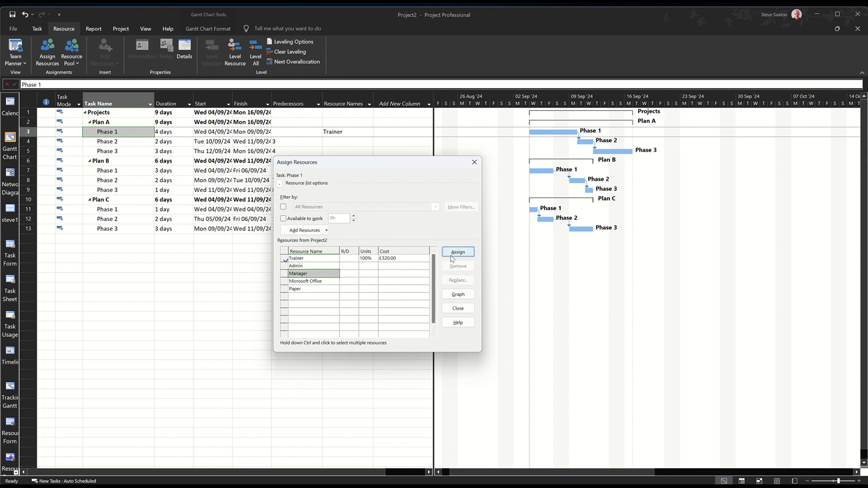
Assign Microsoft Office to Phase 1 of Plan A with 2 units
{"action": "left_click", "coordinate": [329, 288]}
{"action": "left_click", "coordinate": [327, 280]}
{"action": "left_click", "coordinate": [454, 253]}
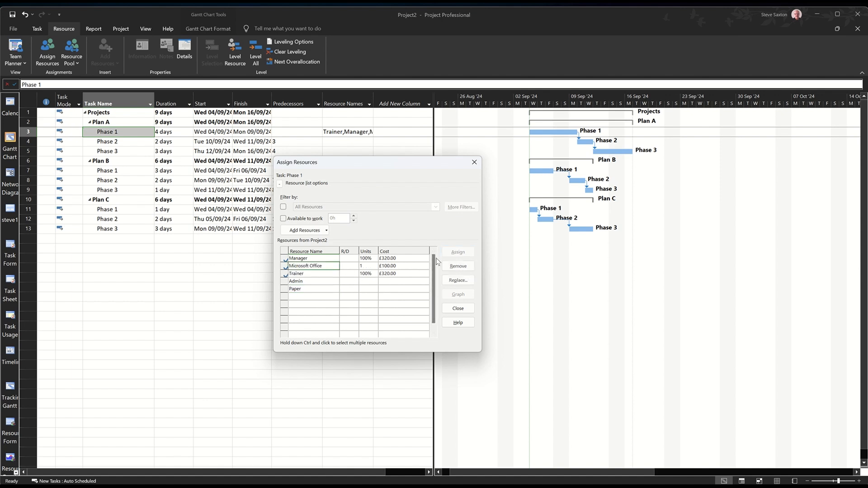
{"action": "left_click", "coordinate": [371, 266]}
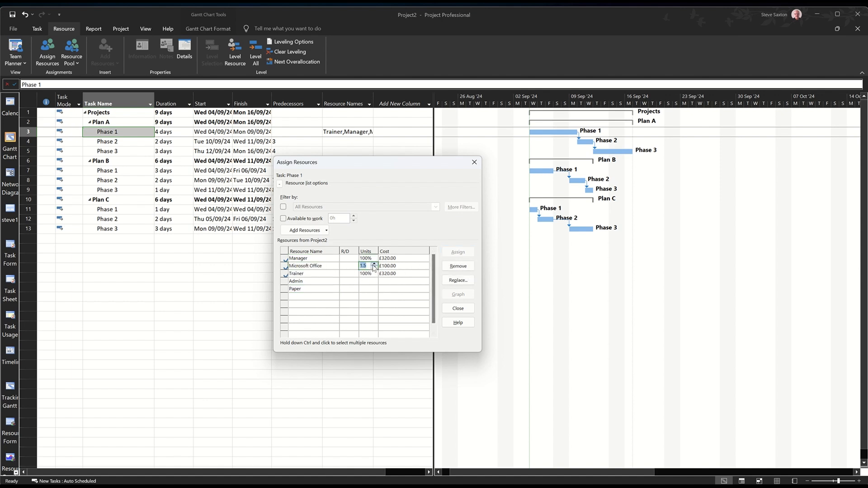
{"action": "left_click", "coordinate": [374, 265]}
{"action": "left_click", "coordinate": [366, 288]}
Assign Paper to Phase 1 of Plan A with units of 1/hr
{"action": "left_click", "coordinate": [322, 290]}
{"action": "left_click", "coordinate": [458, 252]}
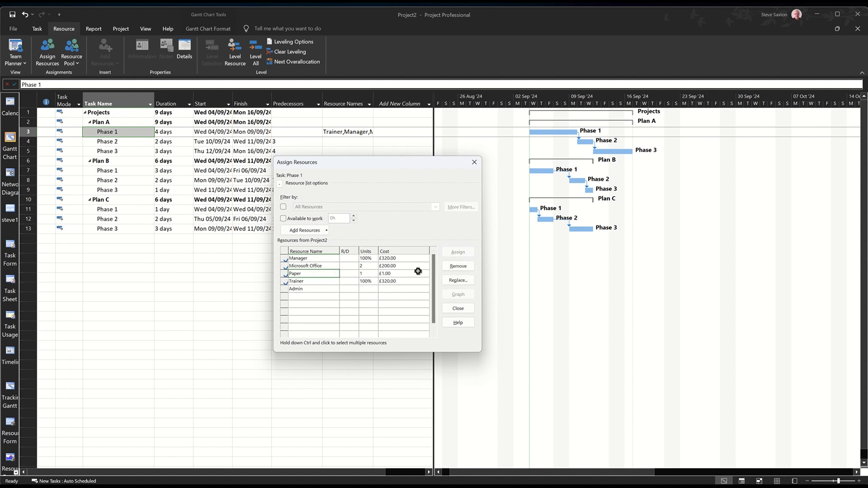
{"action": "left_click", "coordinate": [369, 274]}
{"action": "type", "text": "1/hr"}
{"action": "key", "text": "Return"}
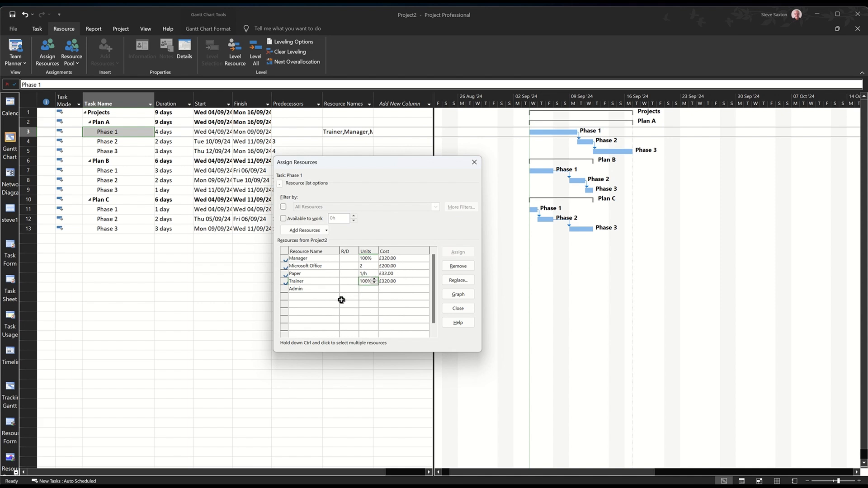
{"action": "left_click", "coordinate": [365, 274]}
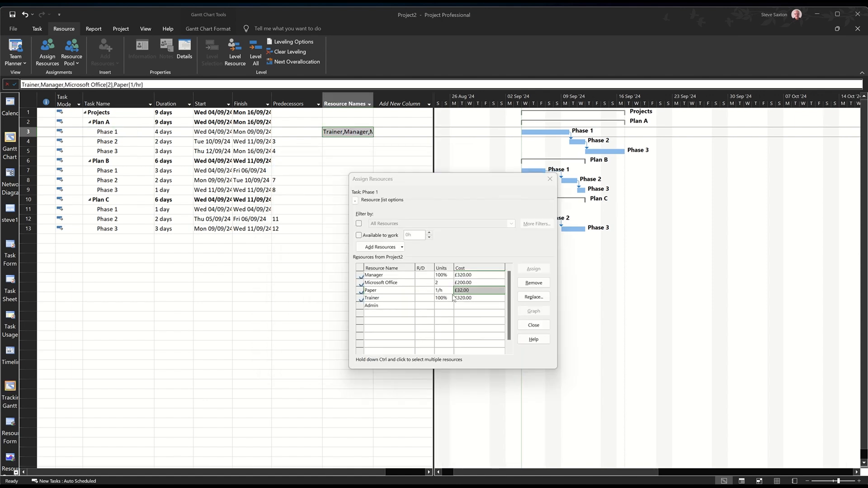
Assign the Manager resource to Phase 2 and Phase 3 of Plan A
{"action": "left_click", "coordinate": [125, 143]}
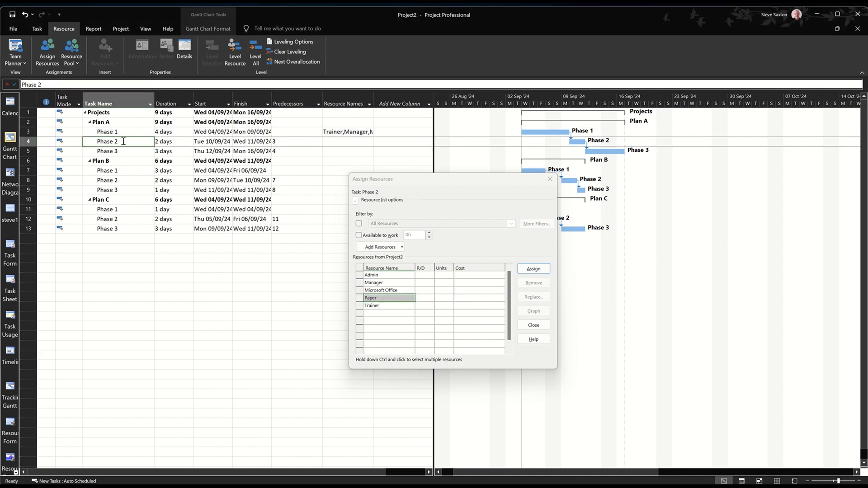
{"action": "left_click", "coordinate": [395, 283]}
{"action": "left_click", "coordinate": [533, 269]}
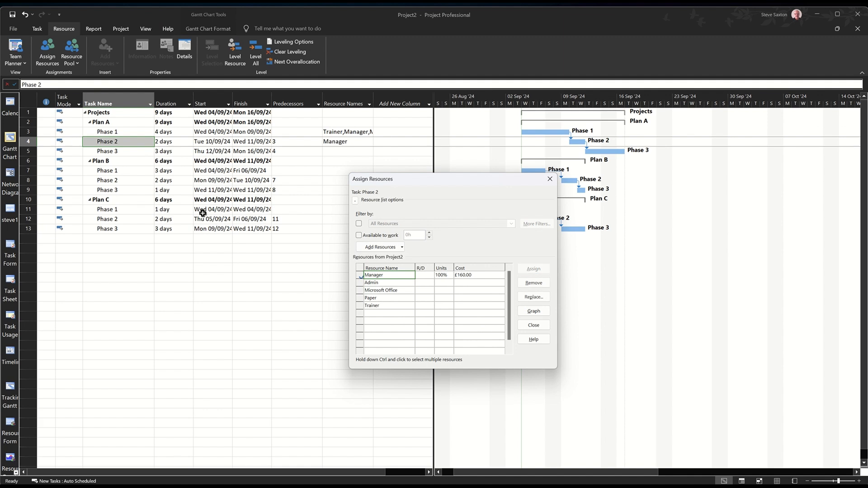
{"action": "left_click", "coordinate": [124, 152]}
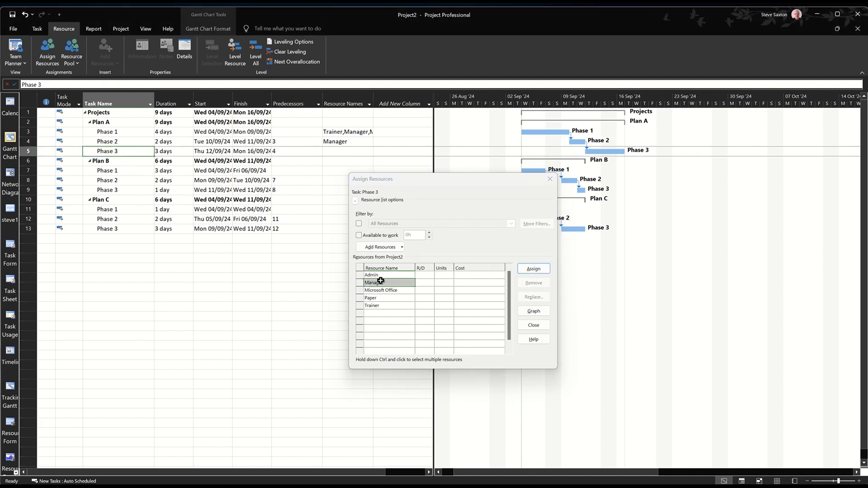
{"action": "left_click", "coordinate": [533, 269]}
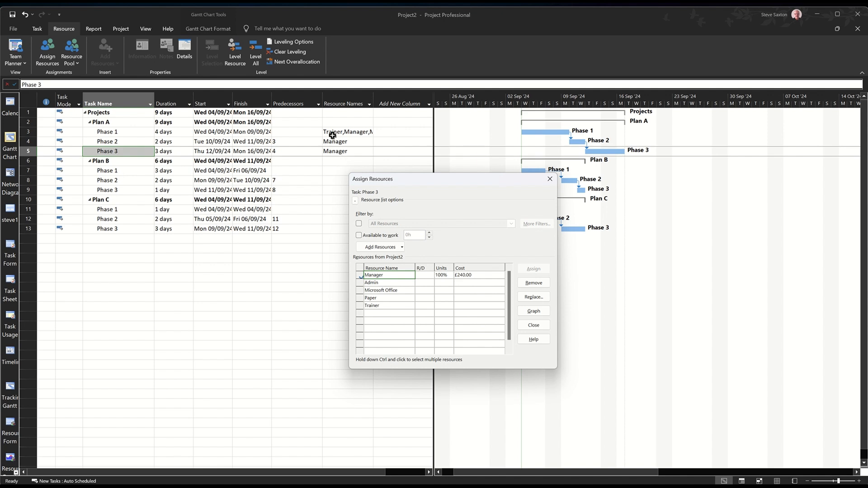
Assign Admin, Manager, Microsoft Office, Paper and Trainer together to all three phases of Plan B
{"action": "left_click_drag", "start_coordinate": [126, 171], "coordinate": [126, 187]}
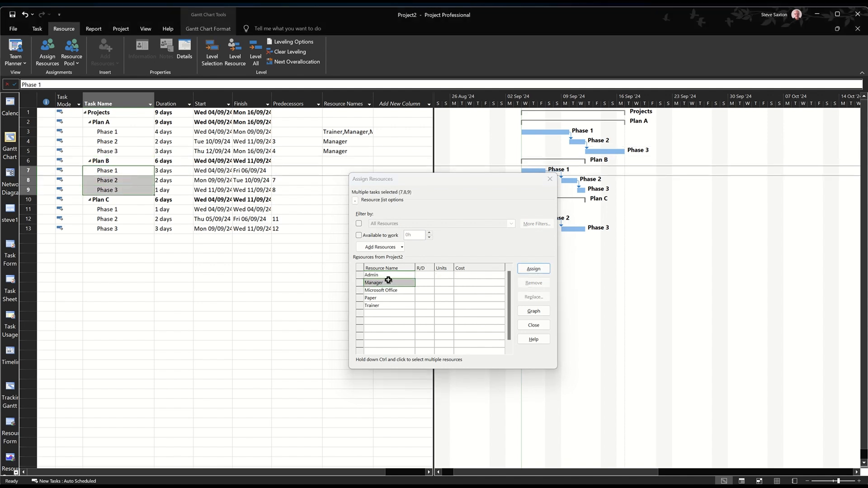
{"action": "left_click_drag", "start_coordinate": [389, 275], "coordinate": [391, 292]}
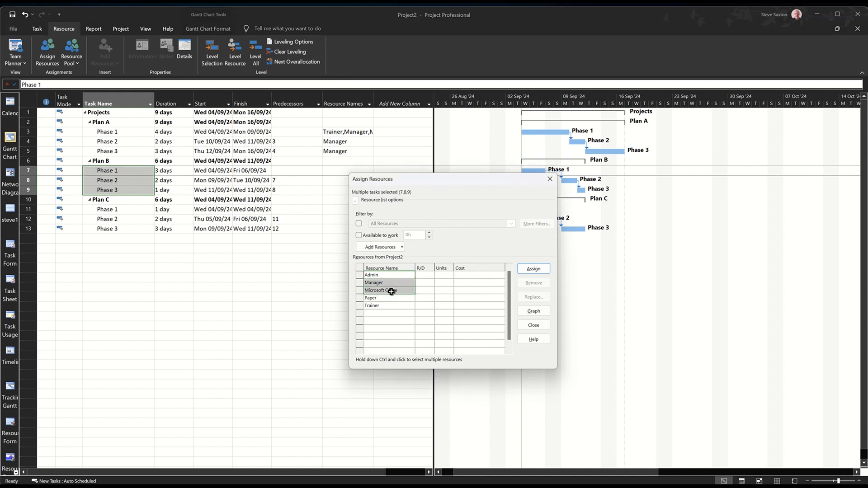
{"action": "left_click", "coordinate": [400, 315]}
{"action": "left_click", "coordinate": [386, 275]}
{"action": "left_click_drag", "start_coordinate": [385, 276], "coordinate": [386, 304]}
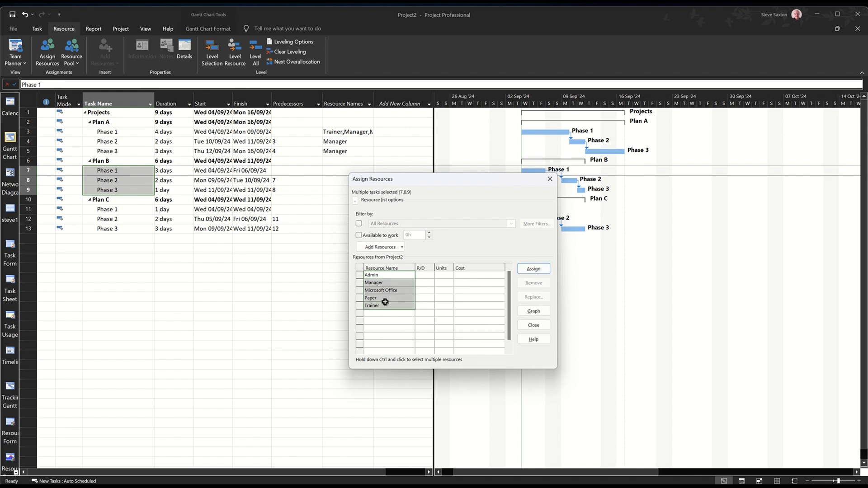
{"action": "left_click", "coordinate": [533, 269]}
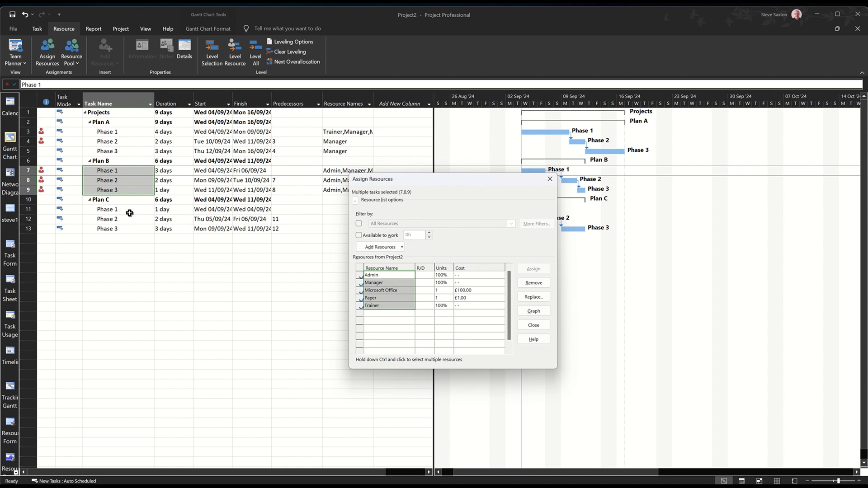
Assign all five resources to the three phases of Plan C and close the resource assignment dialog
{"action": "left_click_drag", "start_coordinate": [130, 211], "coordinate": [128, 230]}
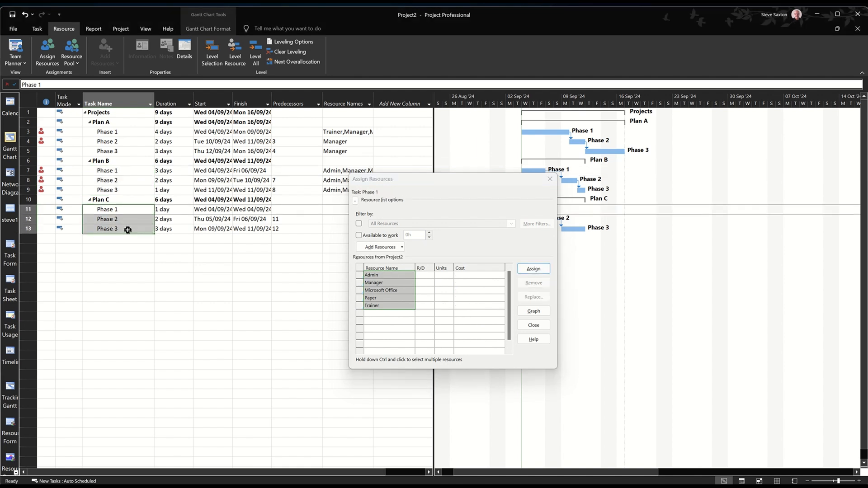
{"action": "left_click", "coordinate": [534, 269]}
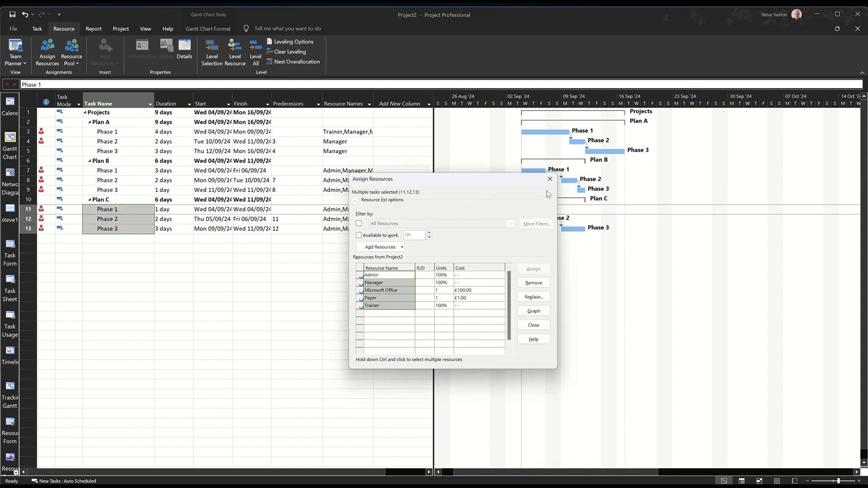
{"action": "left_click", "coordinate": [550, 179]}
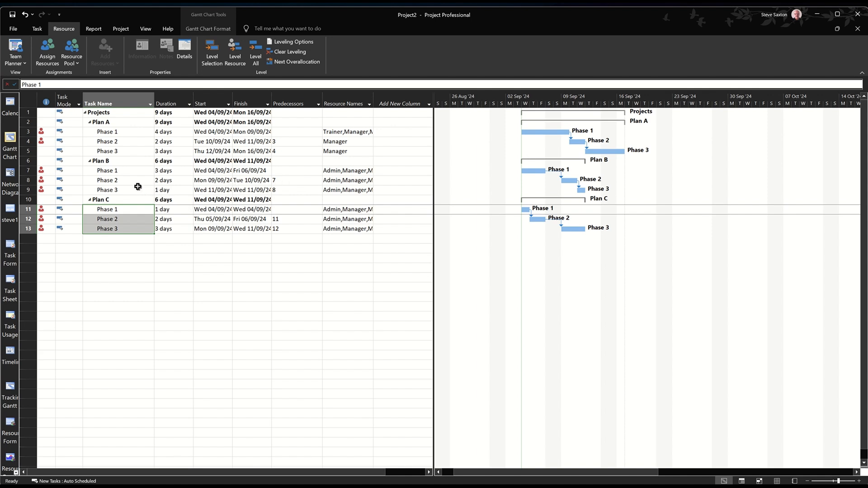
Link the plans in sequence by setting predecessor 5 for Phase 1 of Plan B and predecessor 9 for Phase 1 of Plan C
{"action": "left_click", "coordinate": [290, 171]}
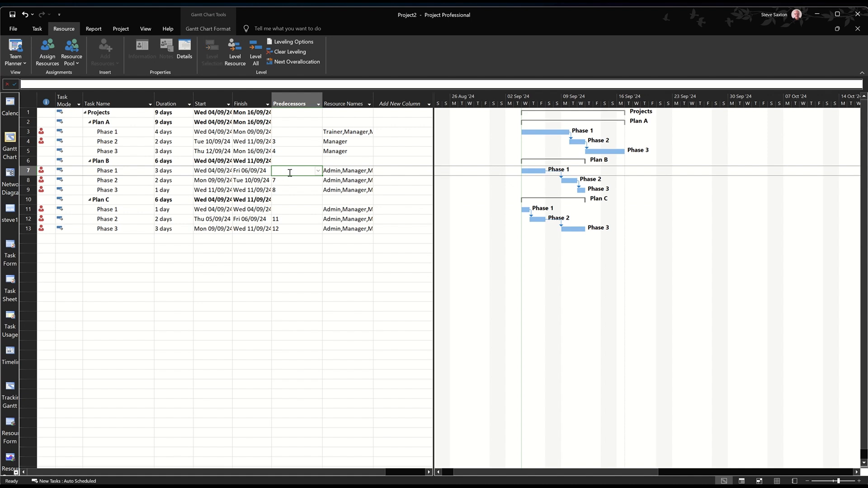
{"action": "type", "text": "5"}
{"action": "left_click", "coordinate": [170, 180]}
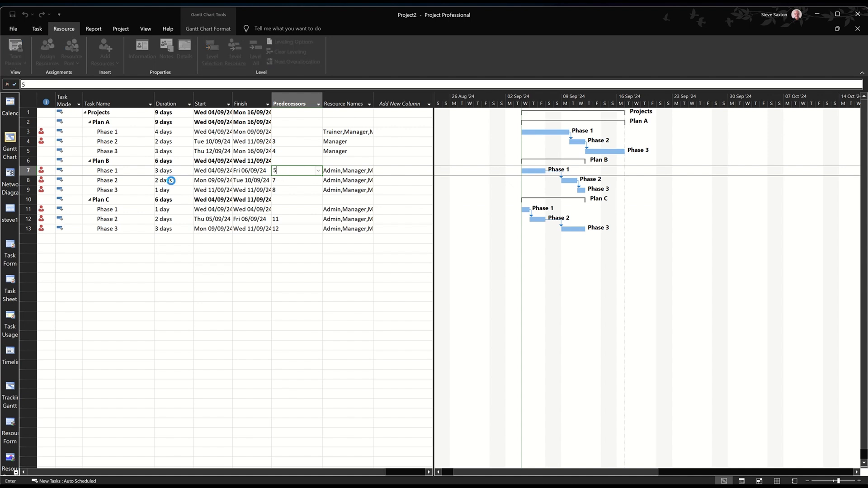
{"action": "left_click", "coordinate": [294, 213]}
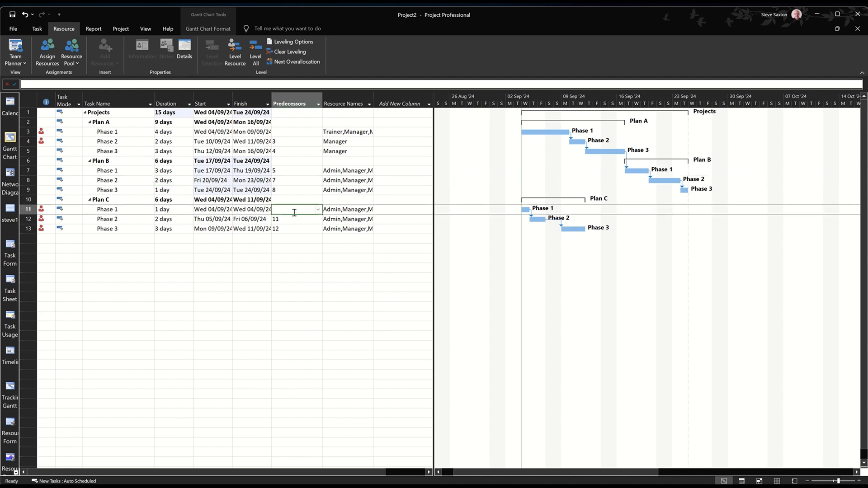
{"action": "type", "text": "9"}
{"action": "left_click", "coordinate": [209, 220]}
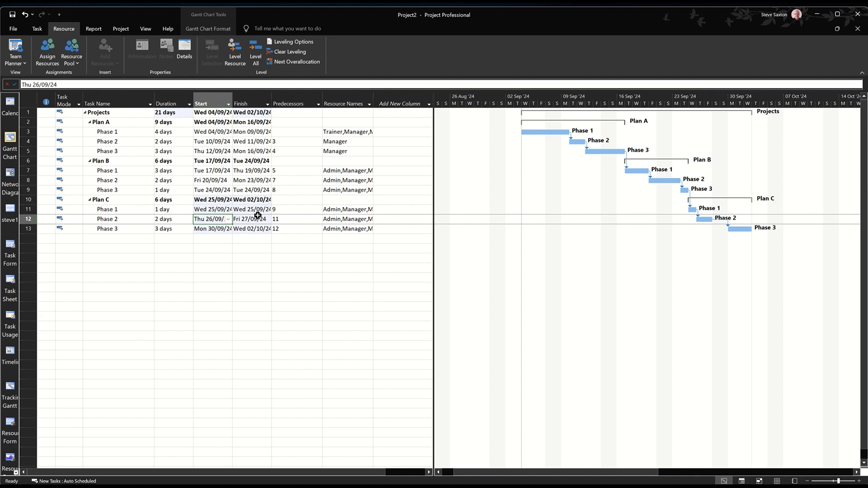
Review the project's costs in the Cost table and return to the Entry table
{"action": "left_click", "coordinate": [146, 29]}
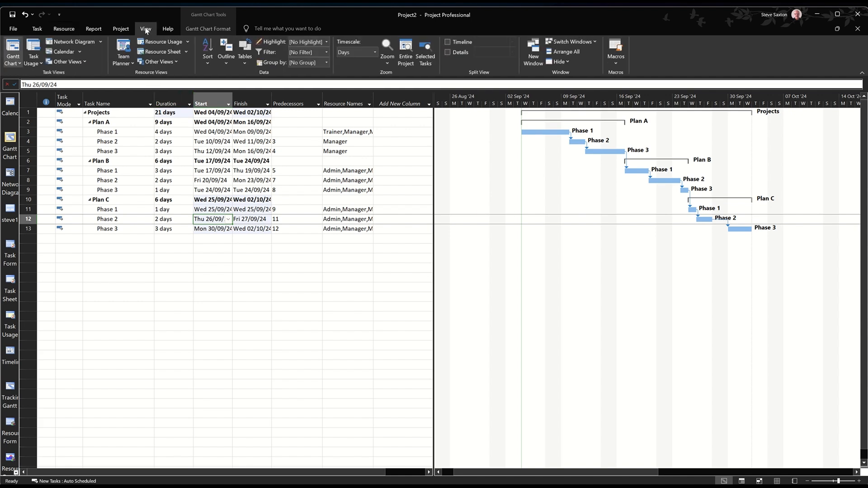
{"action": "left_click", "coordinate": [244, 56]}
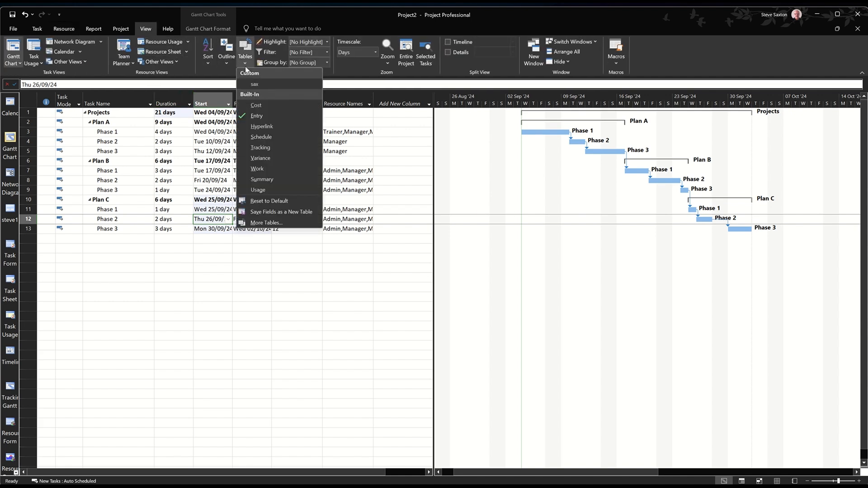
{"action": "left_click", "coordinate": [261, 108]}
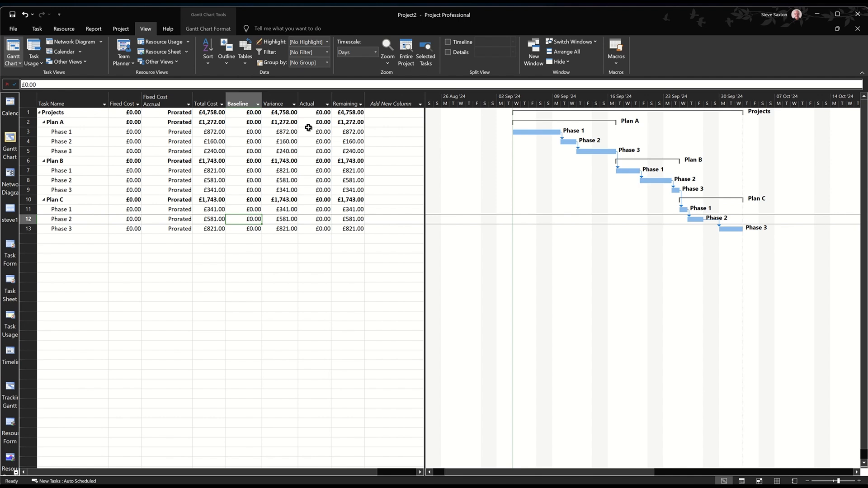
{"action": "left_click", "coordinate": [247, 65]}
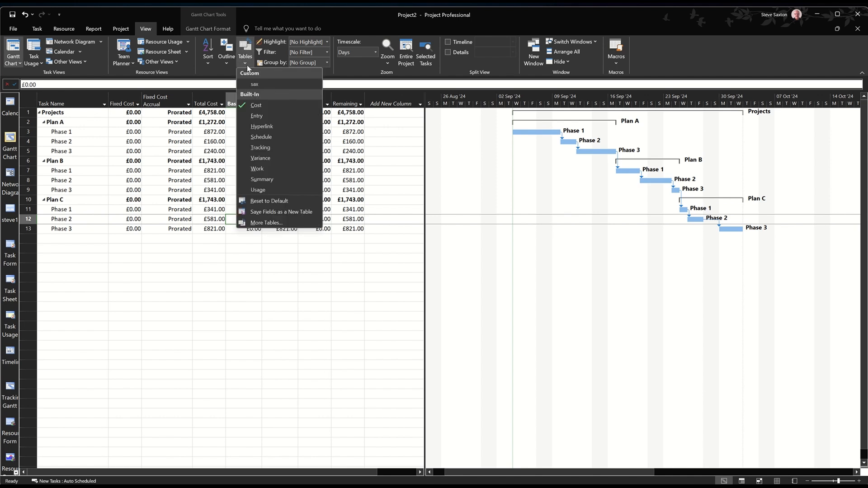
{"action": "left_click", "coordinate": [264, 117]}
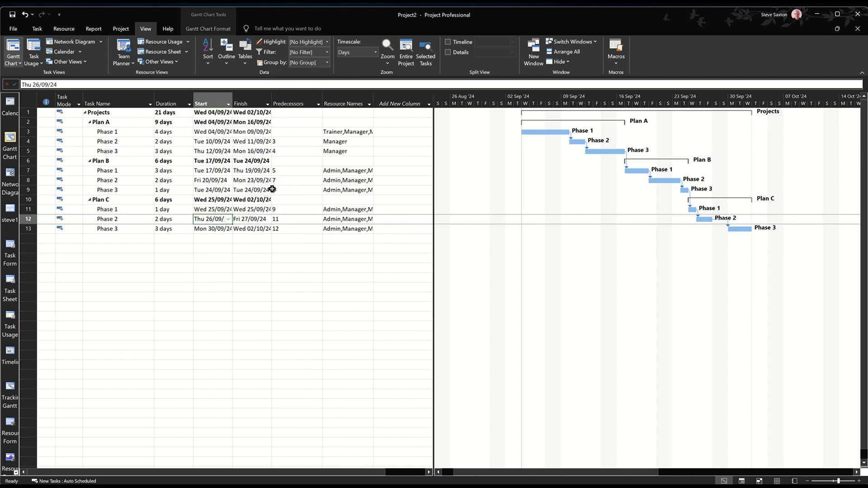
Check the default personal templates location in the program's save options and leave the options unchanged
{"action": "left_click", "coordinate": [13, 29]}
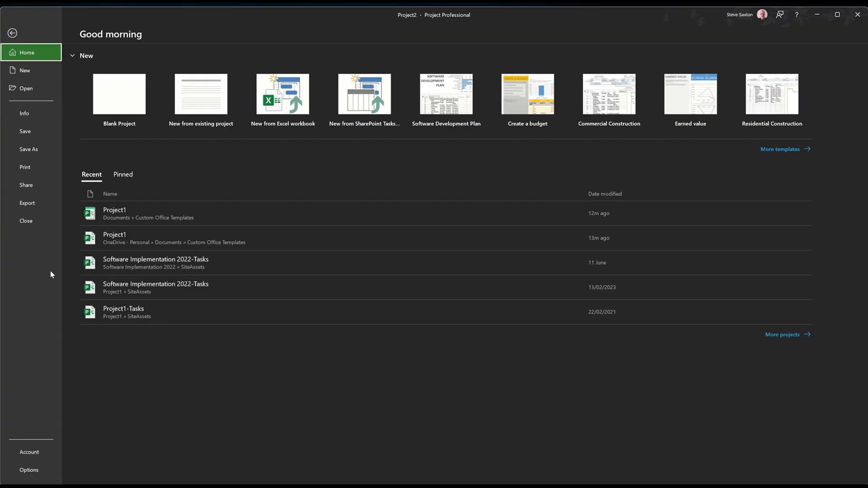
{"action": "left_click", "coordinate": [43, 472]}
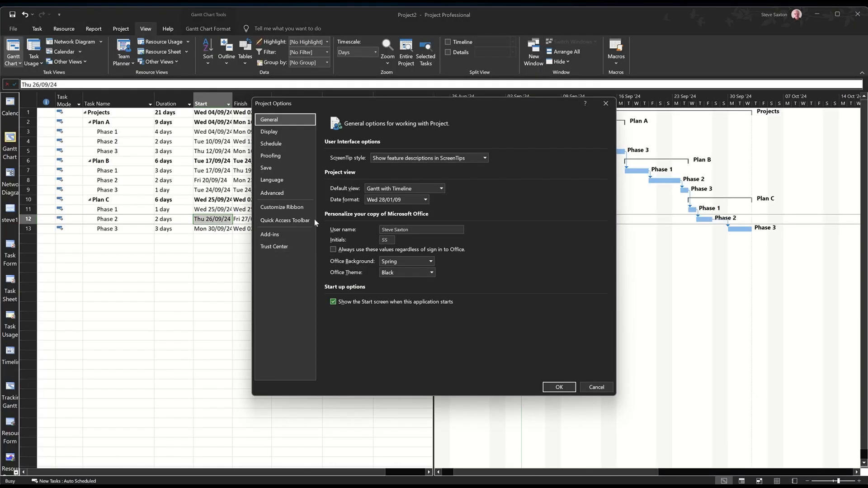
{"action": "left_click", "coordinate": [272, 169]}
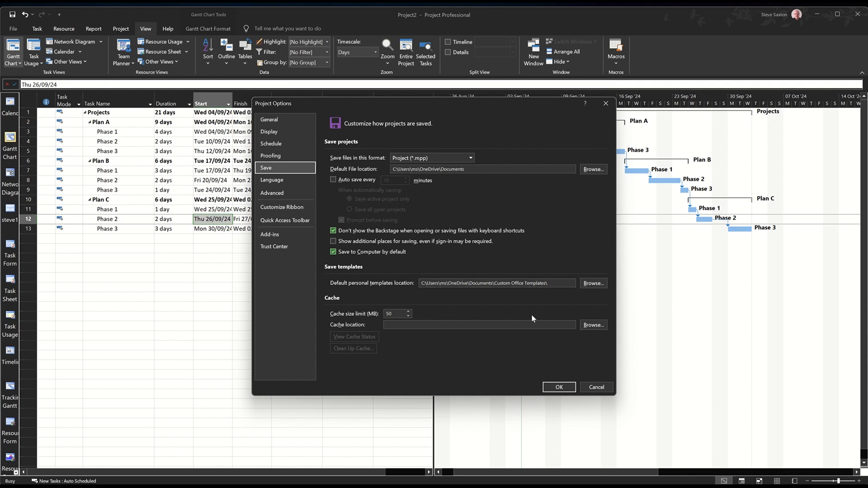
{"action": "left_click", "coordinate": [596, 387]}
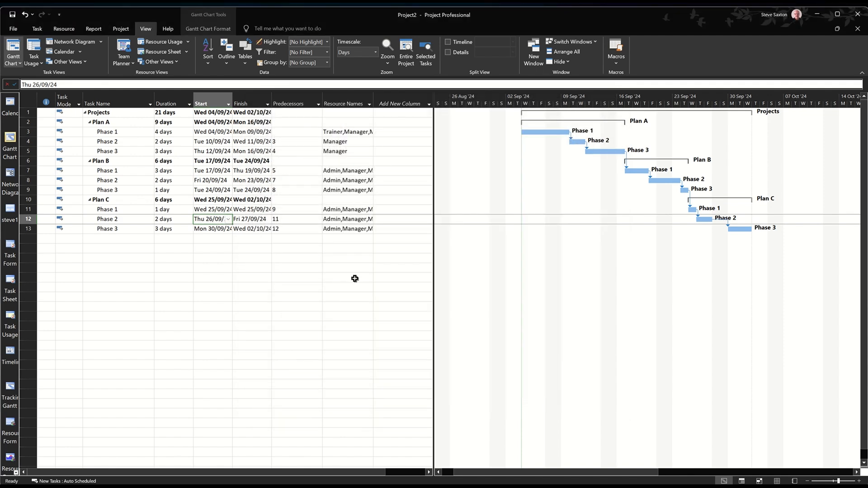
Save the project as a Project Template named "Project general" without removing any data items
{"action": "left_click", "coordinate": [14, 29]}
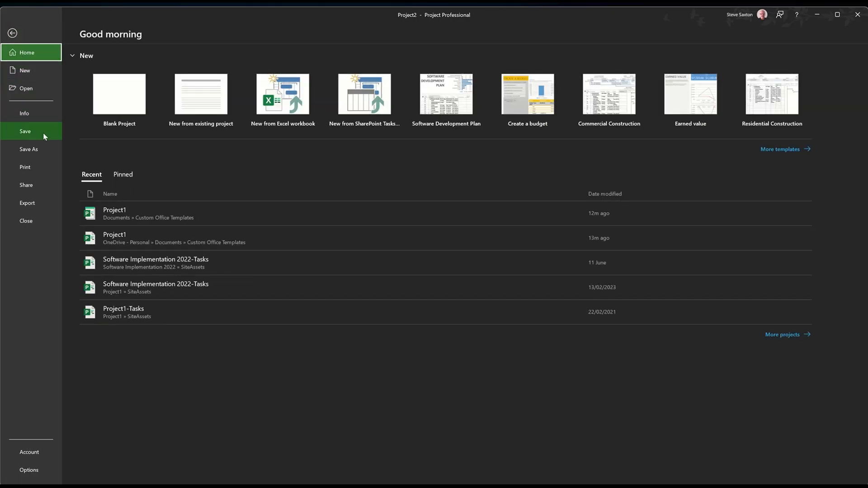
{"action": "left_click", "coordinate": [41, 132]}
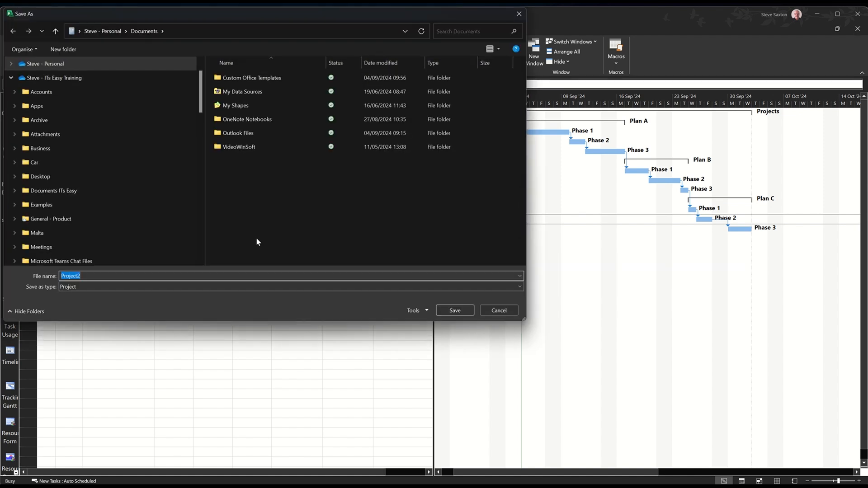
{"action": "type", "text": "Pro"}
{"action": "left_click", "coordinate": [121, 287]}
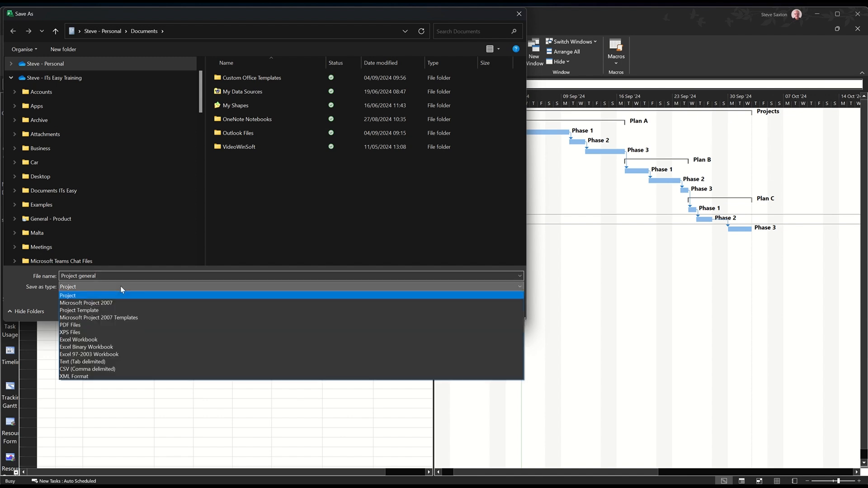
{"action": "left_click", "coordinate": [113, 311]}
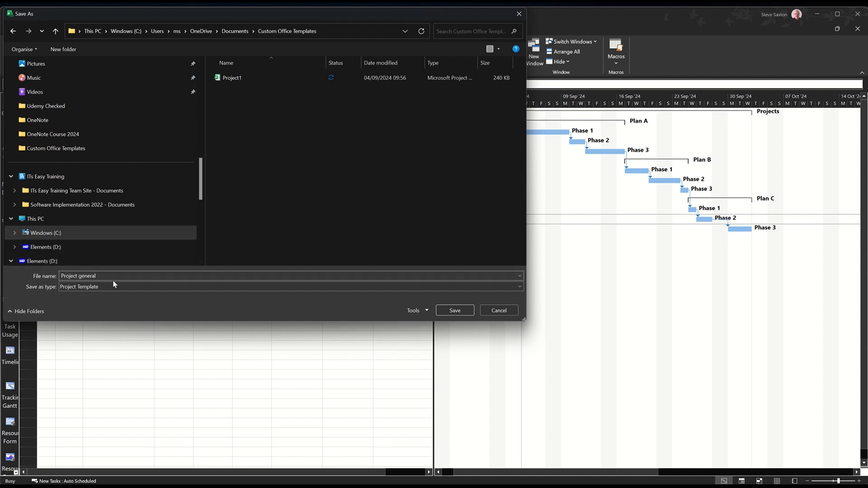
{"action": "left_click", "coordinate": [444, 312]}
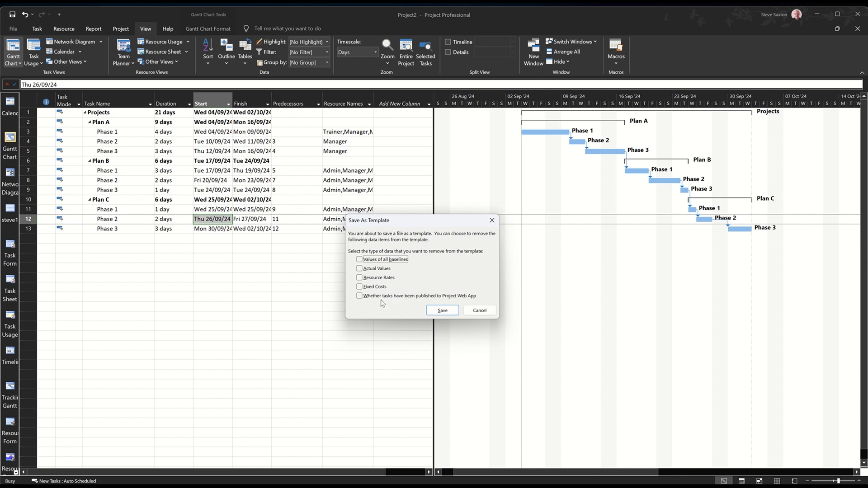
{"action": "left_click", "coordinate": [440, 311]}
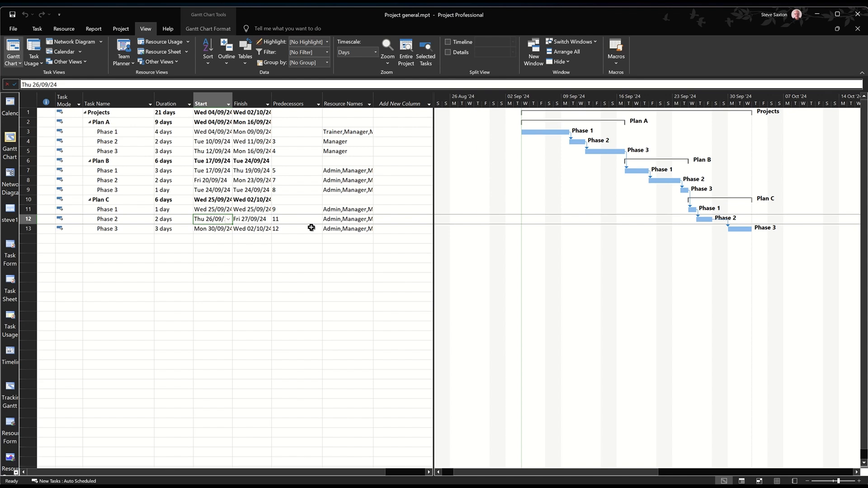
Close the Project general template file and create a new project from the personal template "Project general"
{"action": "key", "text": "ctrl+F4"}
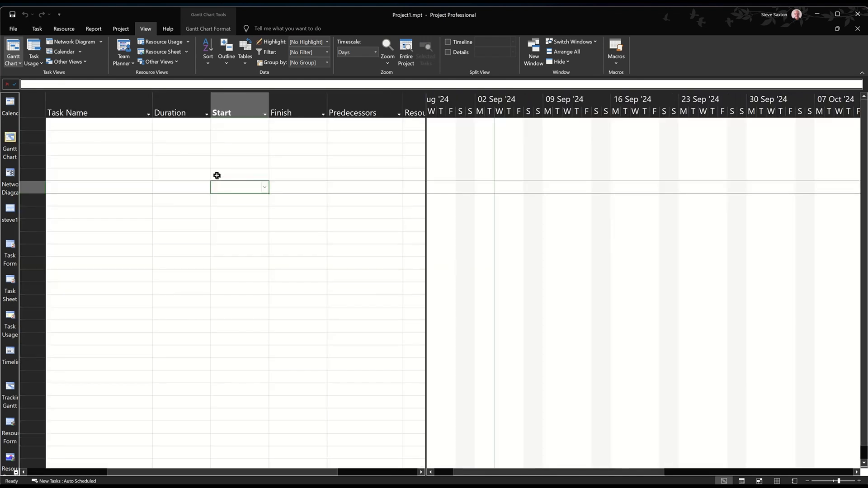
{"action": "left_click", "coordinate": [126, 139]}
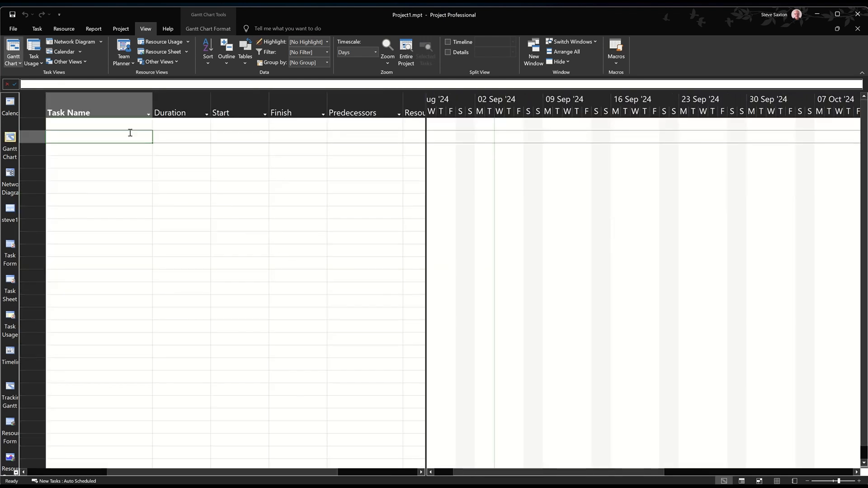
{"action": "left_click", "coordinate": [13, 29]}
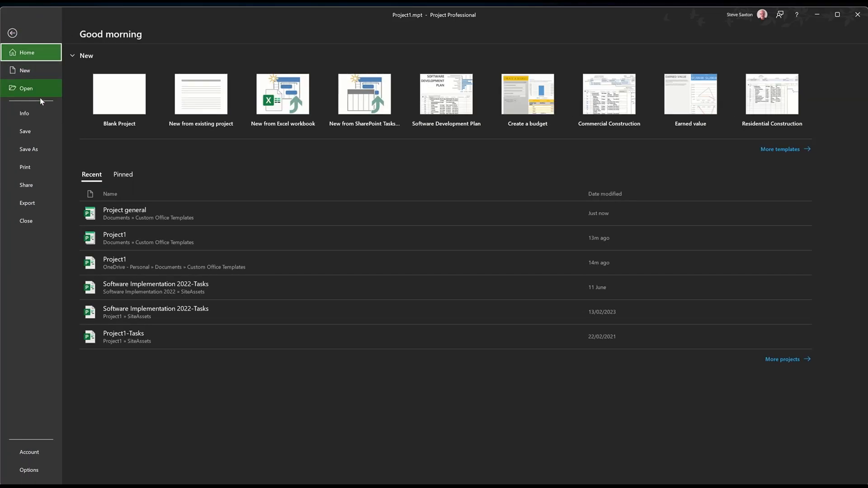
{"action": "left_click", "coordinate": [29, 70]}
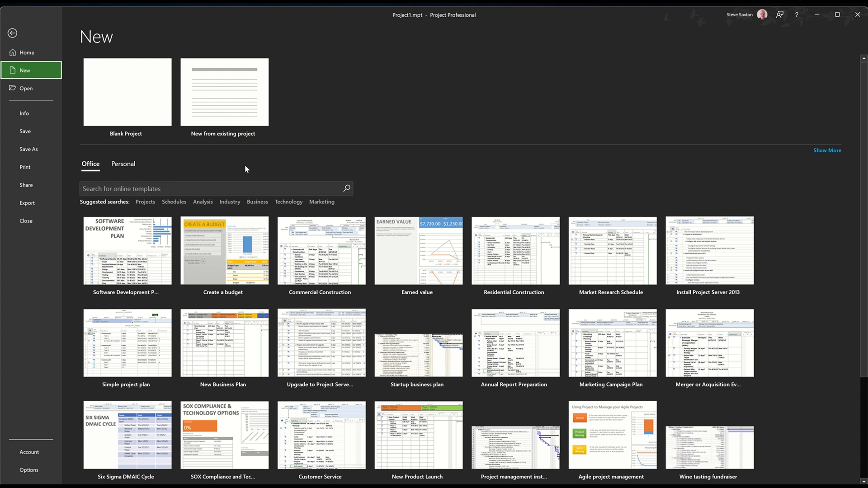
{"action": "left_click", "coordinate": [128, 168]}
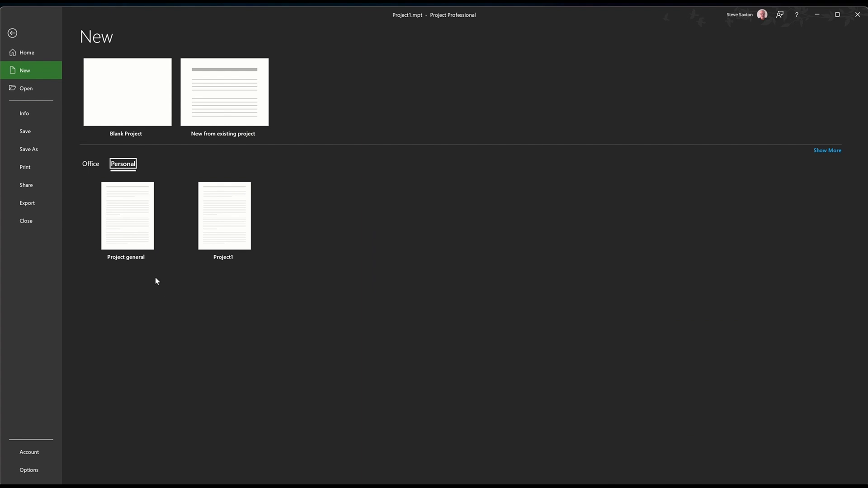
{"action": "left_click", "coordinate": [126, 221]}
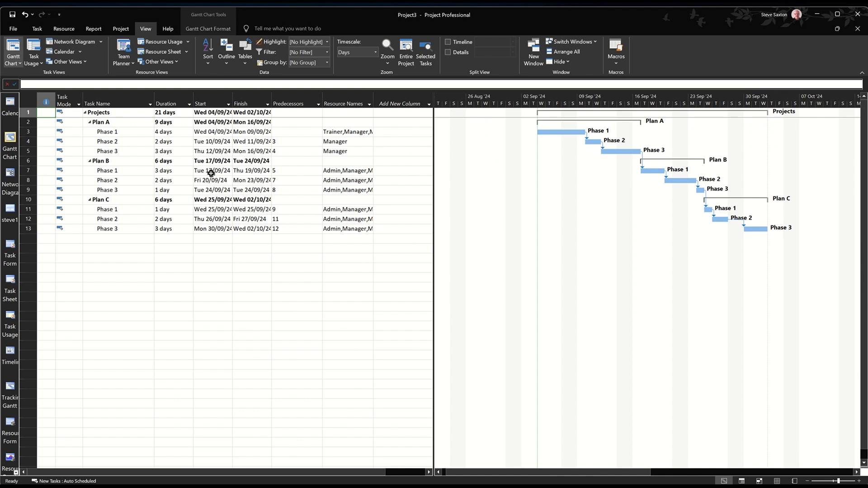
Highlight the rows from Phase 1 of Plan B through Phase 2 of Plan C in yellow, from Task Name to Predecessors
{"action": "left_click_drag", "start_coordinate": [122, 170], "coordinate": [316, 222]}
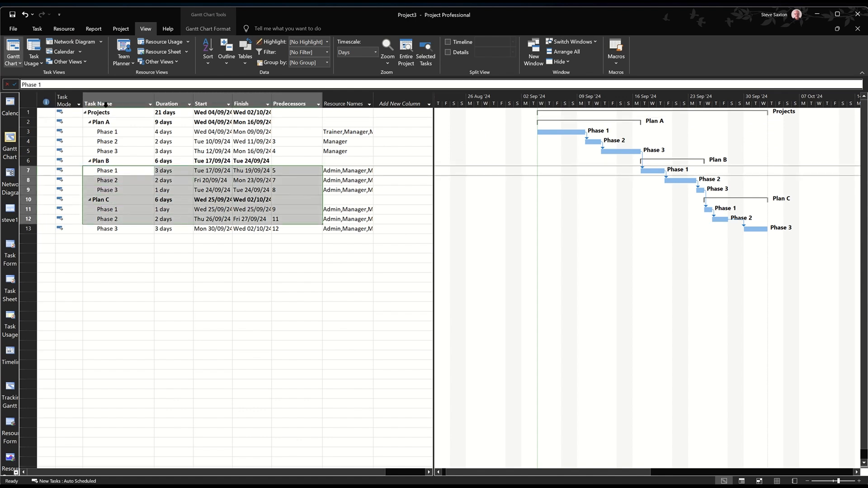
{"action": "left_click", "coordinate": [36, 29]}
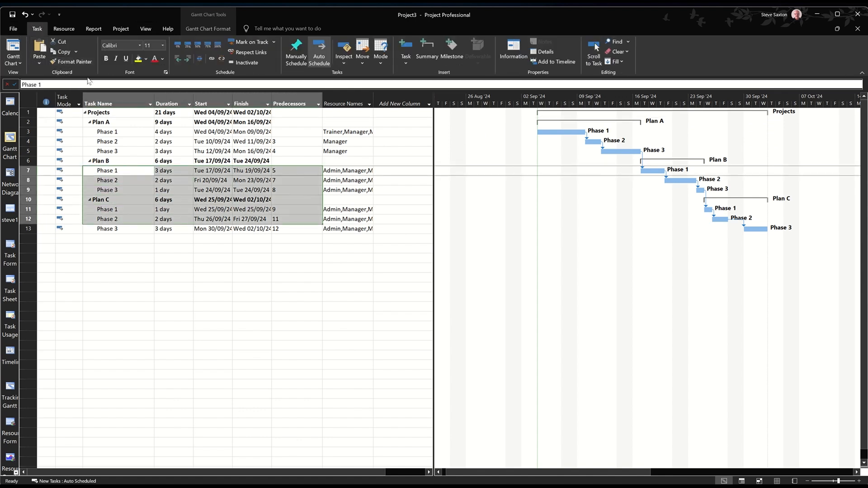
{"action": "left_click", "coordinate": [138, 61]}
{"action": "left_click", "coordinate": [173, 238]}
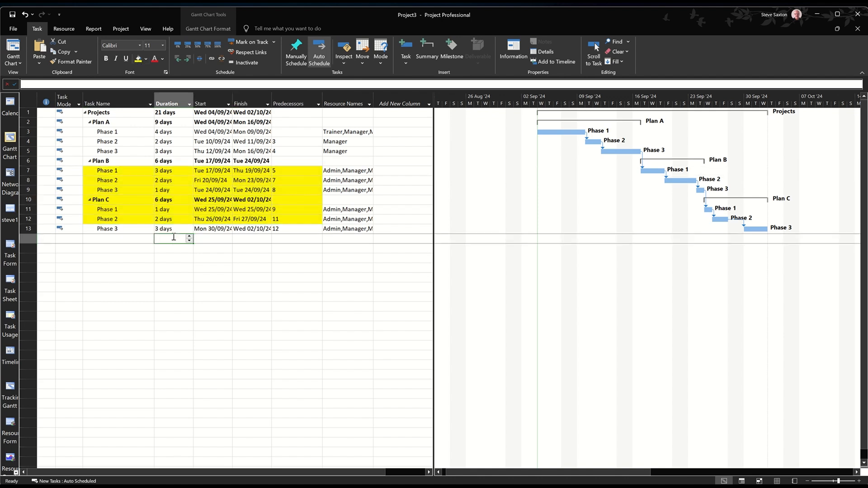
Save the new project in the Documents folder as a Project file, using the owner's first name as the file name
{"action": "left_click", "coordinate": [13, 16]}
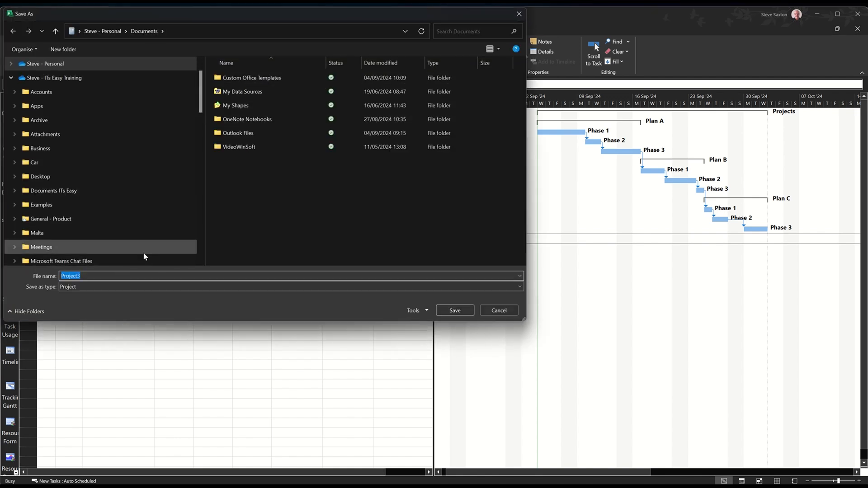
{"action": "type", "text": "steve"}
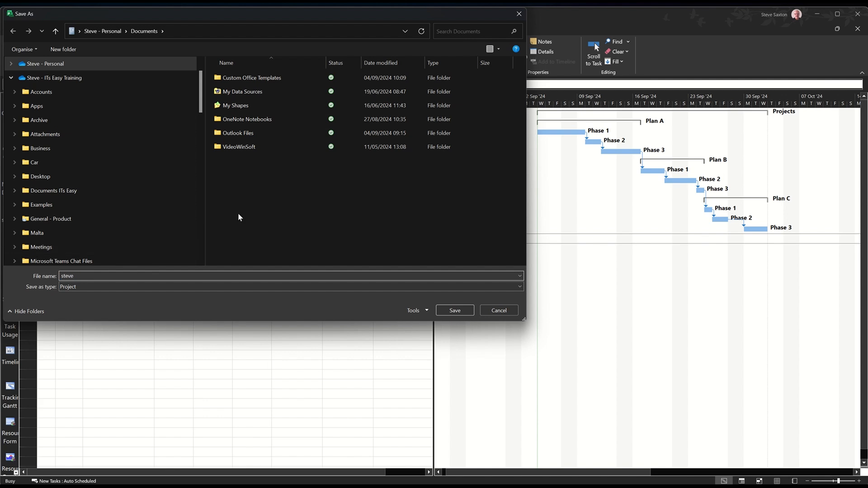
{"action": "left_click", "coordinate": [452, 311]}
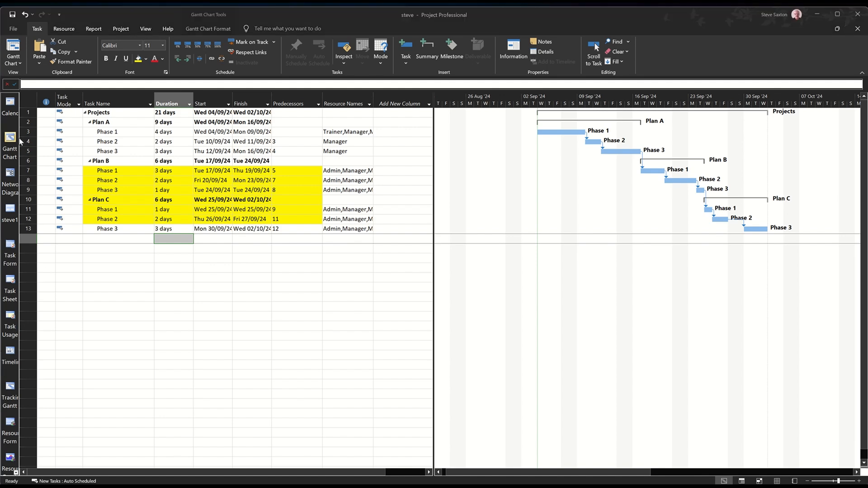
Start another new project from the personal template "Project general"
{"action": "left_click", "coordinate": [14, 29]}
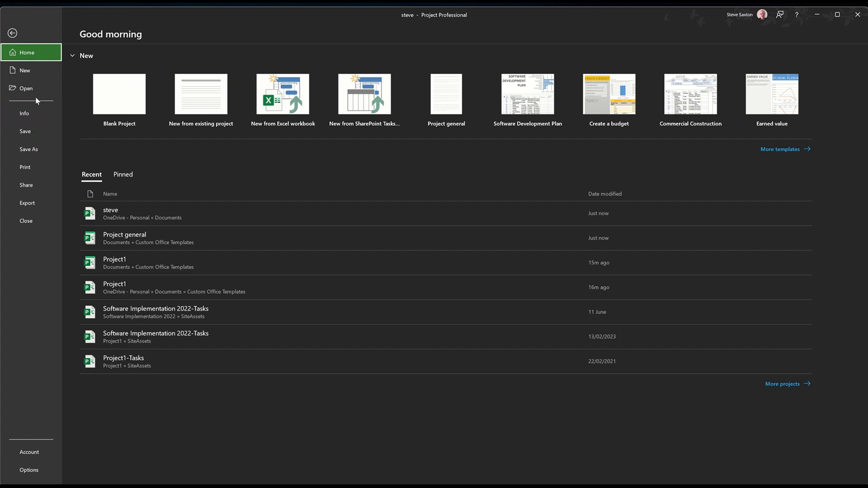
{"action": "left_click", "coordinate": [28, 73]}
{"action": "left_click", "coordinate": [129, 166]}
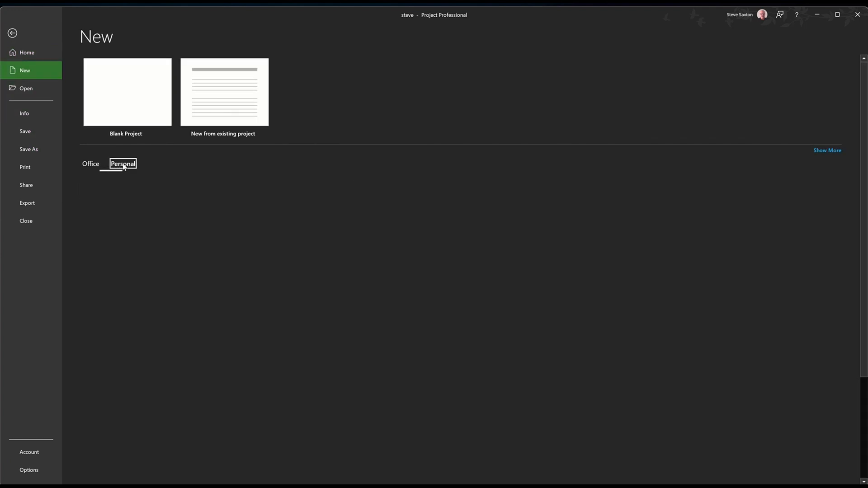
{"action": "left_click", "coordinate": [131, 209]}
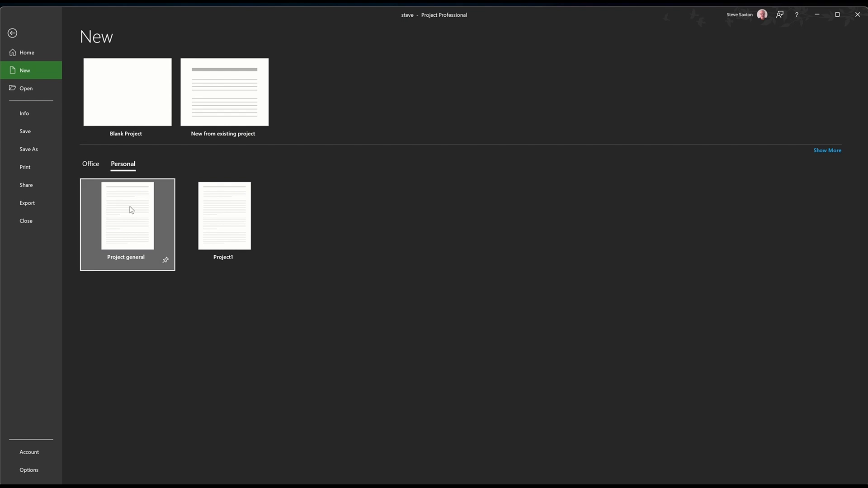